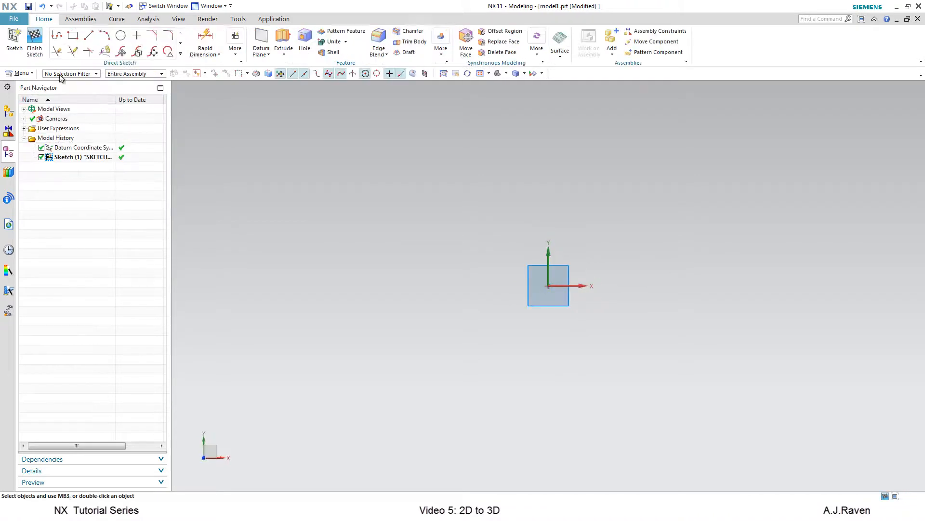
# Sketch a circle of 30 mm diameter centred about 39 mm to the right of the origin, then close the Circle tool.
pyautogui.click(121, 36)
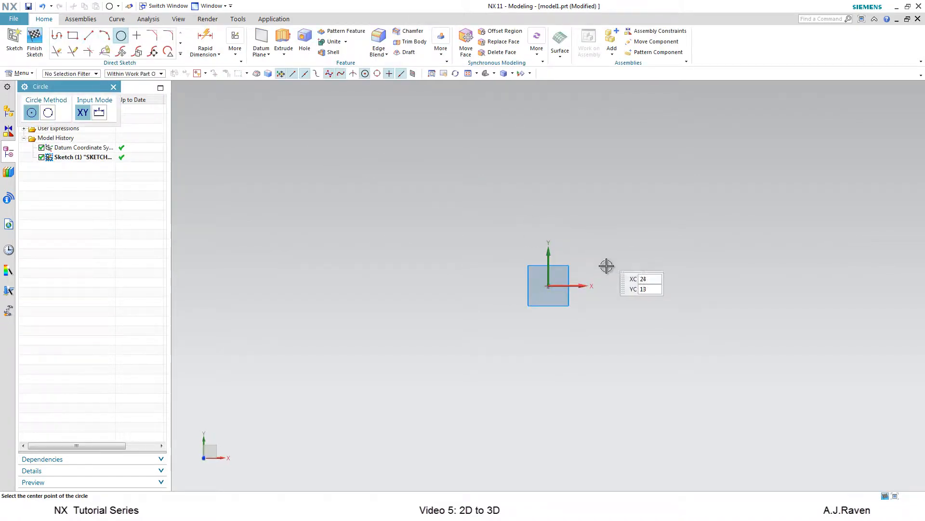
pyautogui.click(641, 287)
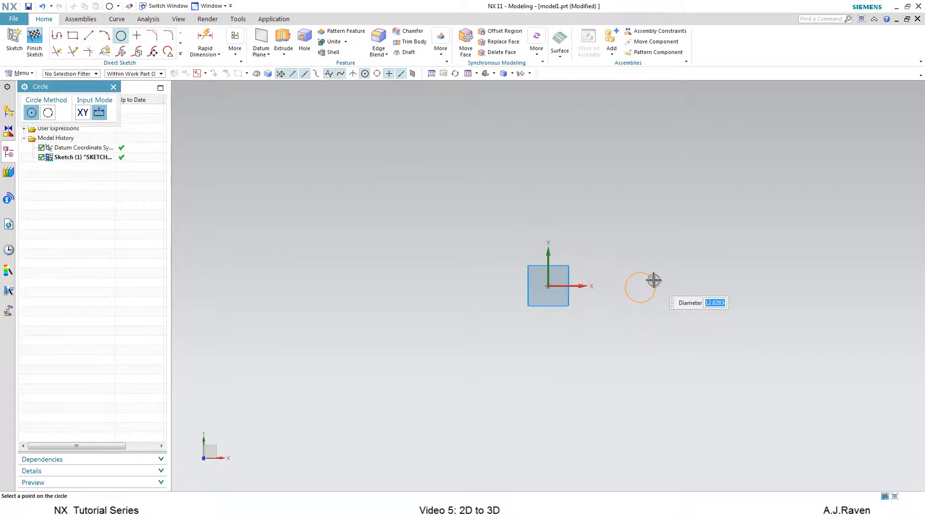
pyautogui.write('30')
pyautogui.press('Return')
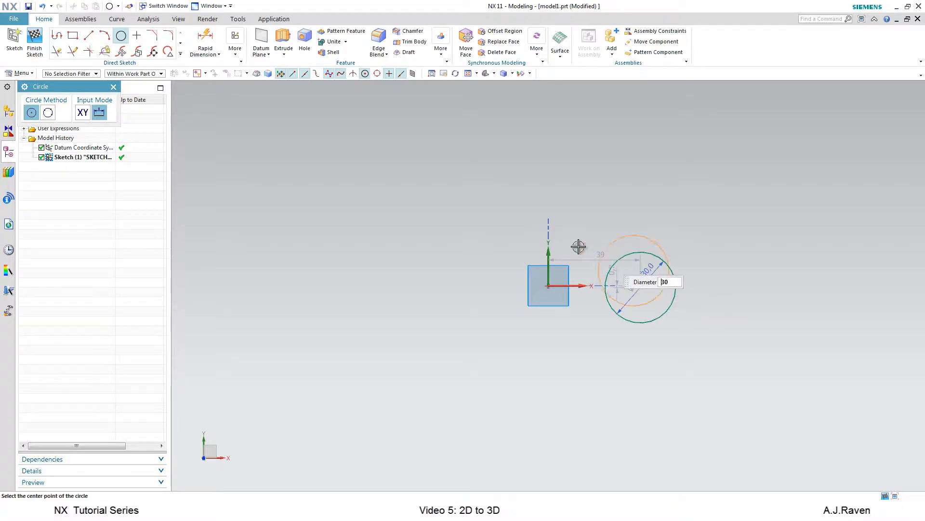
pyautogui.click(114, 86)
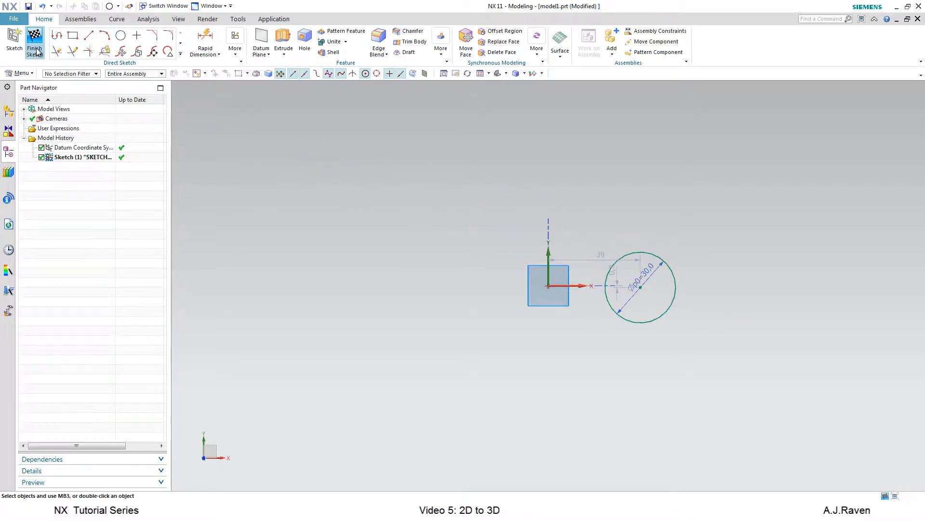
# Finish the sketch and start an Extrude of the circle with an end distance of 50 mm.
pyautogui.click(37, 47)
pyautogui.click(123, 41)
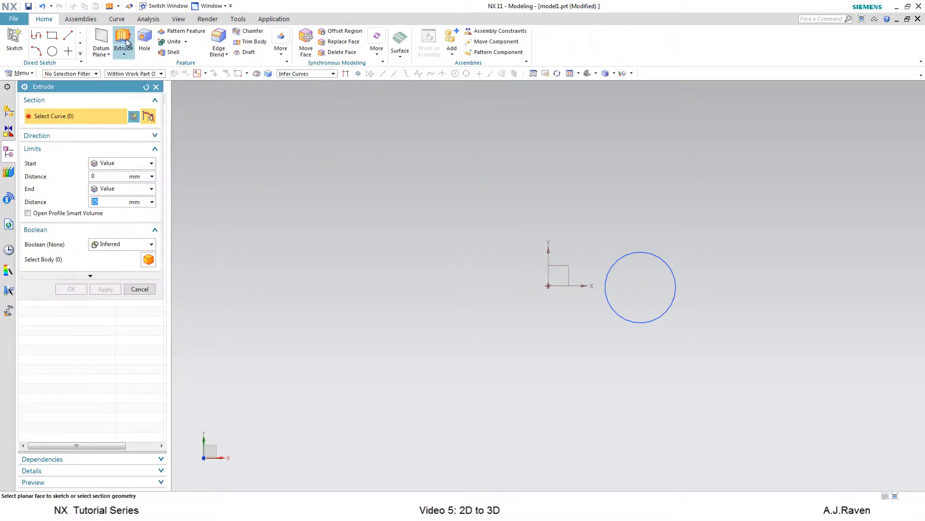
pyautogui.click(671, 266)
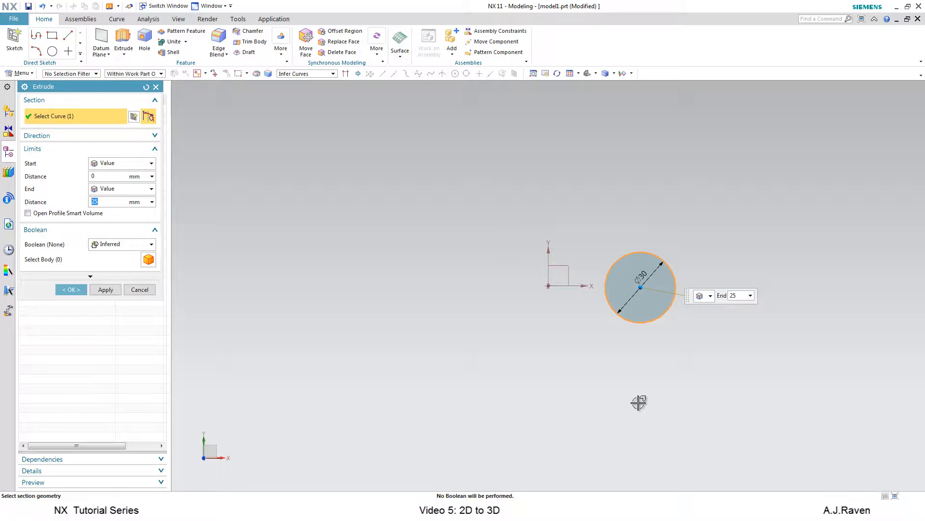
pyautogui.write('50')
pyautogui.scroll(-2, 703, 341)
pyautogui.moveTo(669, 350); pyautogui.dragTo(667, 329, button='middle')
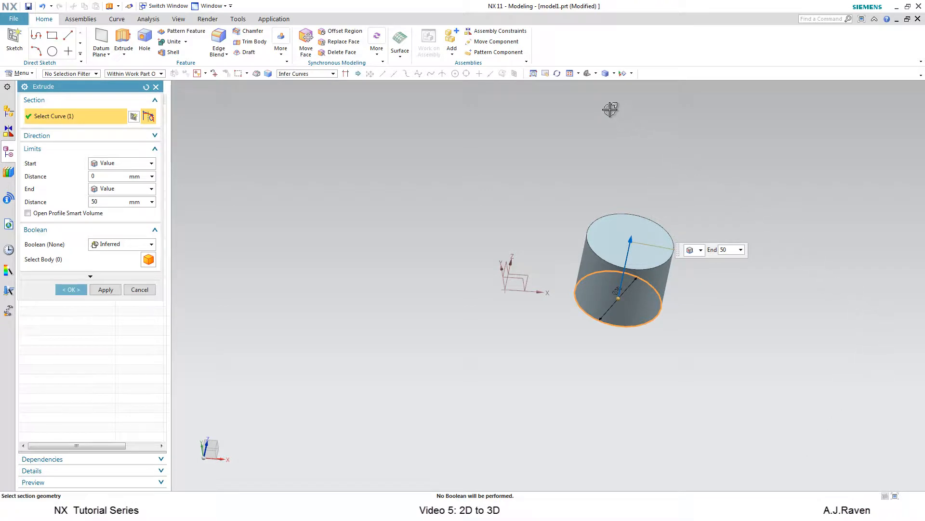
# Inspect the extrusion preview from the standard front, top, side and trimetric views.
pyautogui.click(596, 74)
pyautogui.click(604, 100)
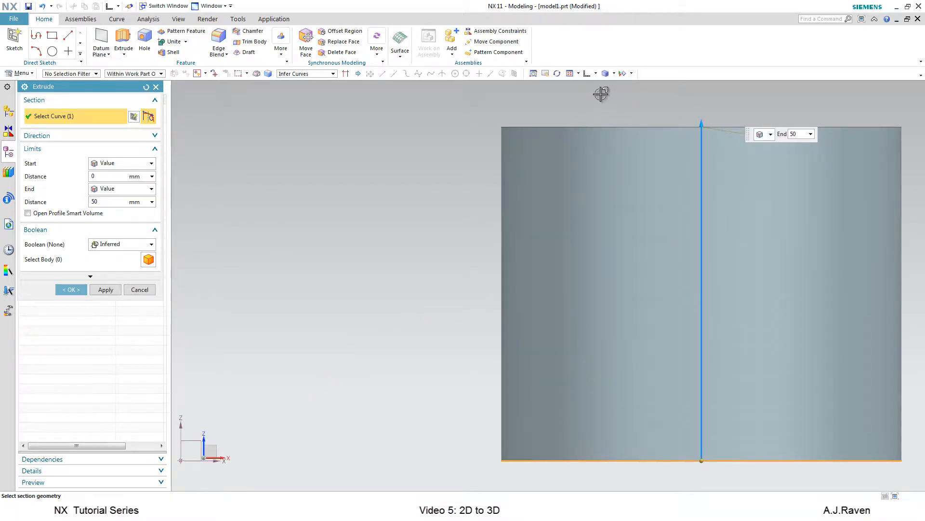
pyautogui.click(596, 73)
pyautogui.click(604, 87)
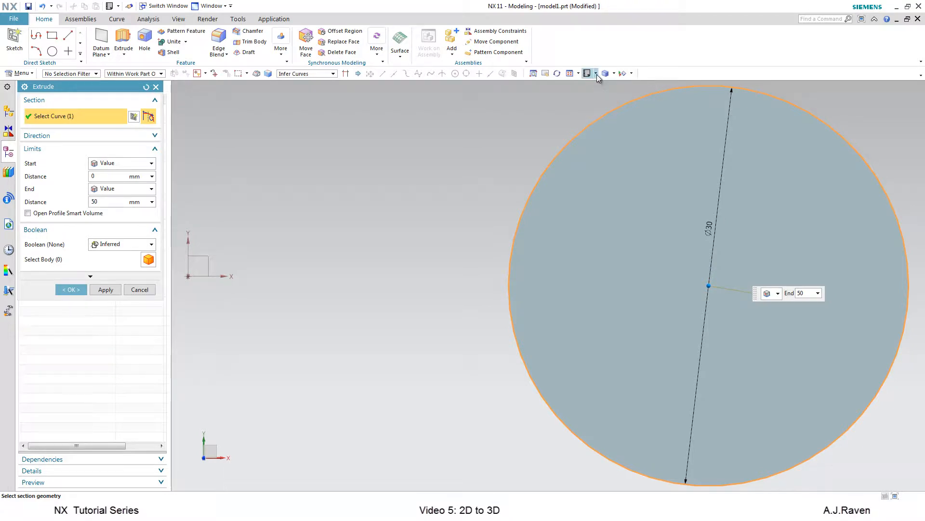
pyautogui.click(596, 73)
pyautogui.click(605, 110)
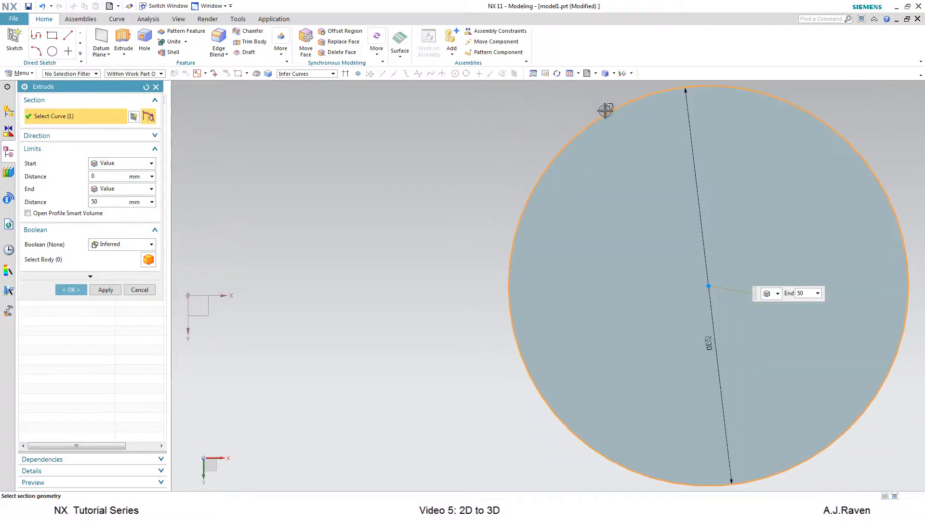
pyautogui.click(596, 73)
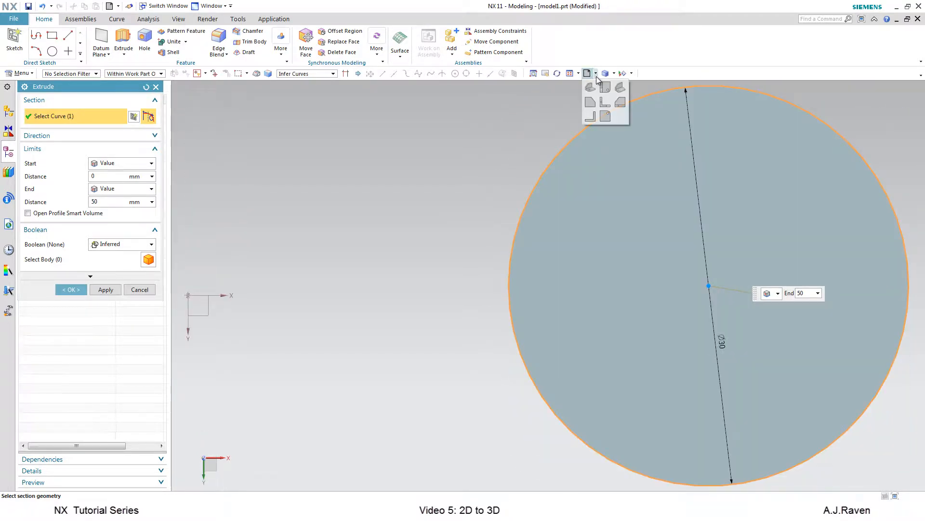
pyautogui.click(592, 102)
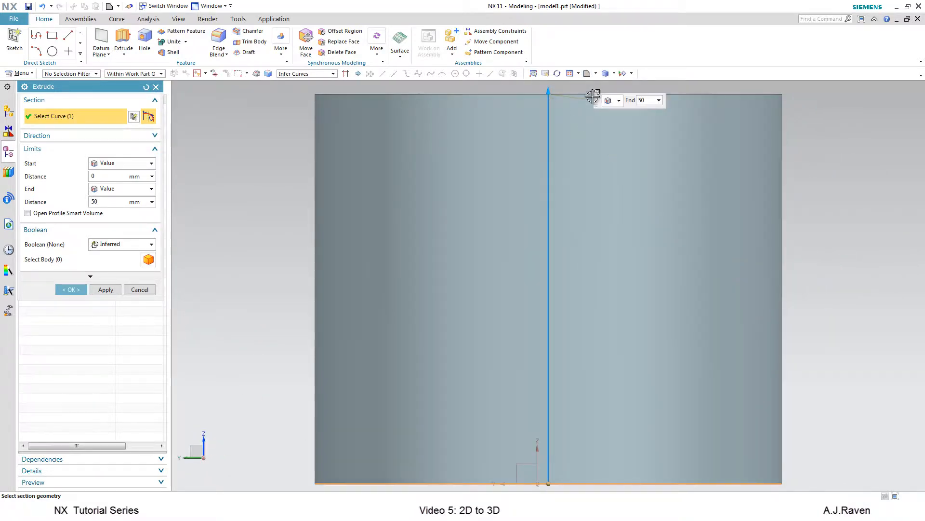
pyautogui.click(596, 76)
pyautogui.click(615, 103)
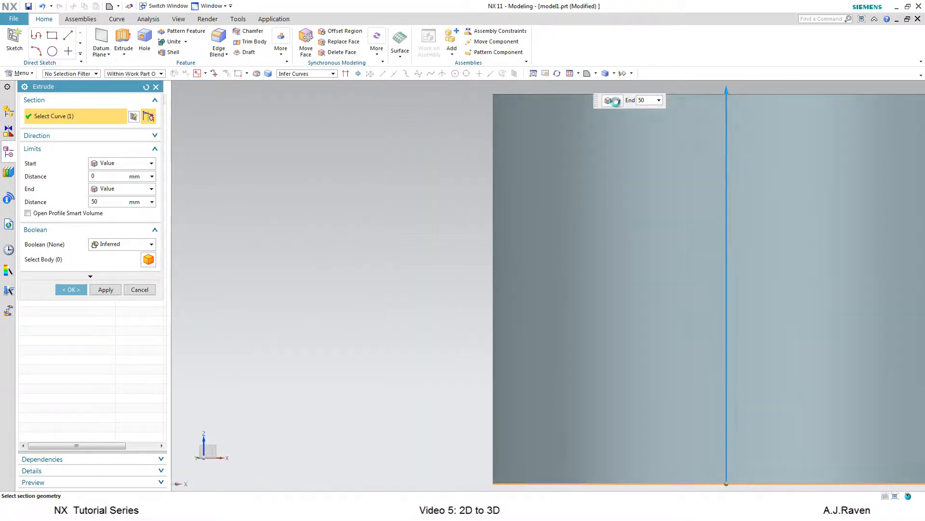
pyautogui.click(596, 73)
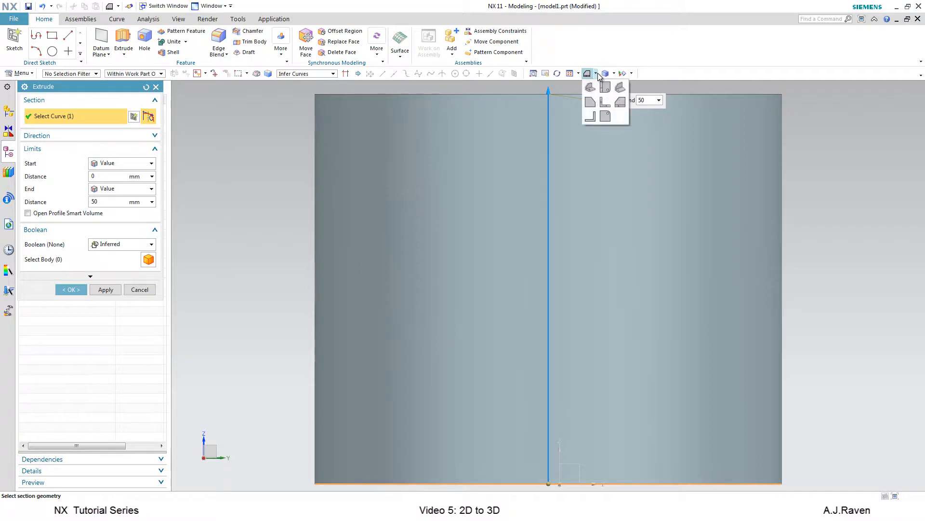
pyautogui.click(591, 88)
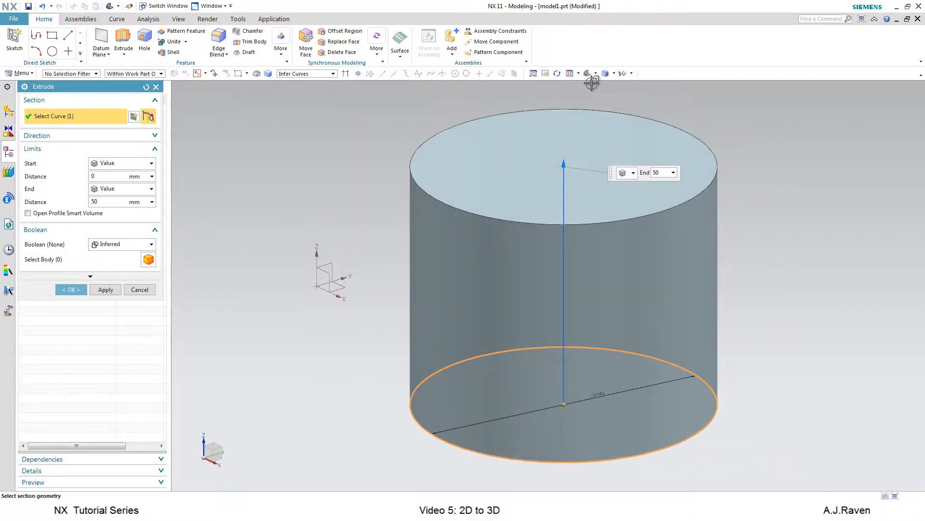
pyautogui.click(597, 75)
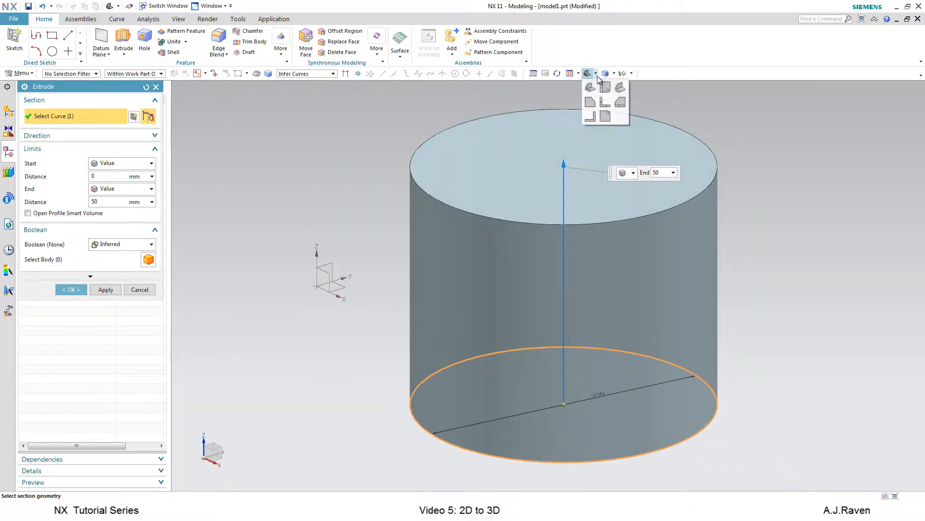
pyautogui.click(621, 88)
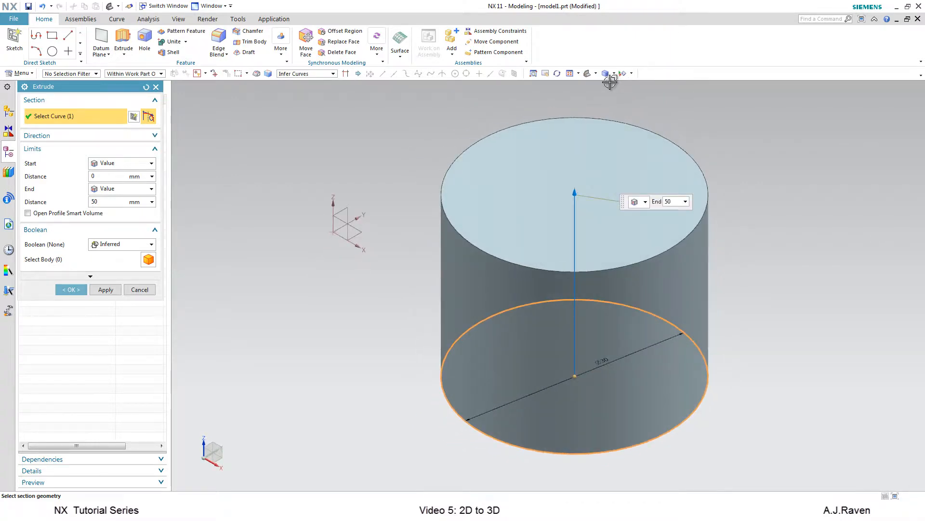
pyautogui.click(596, 75)
pyautogui.click(596, 75)
pyautogui.click(597, 76)
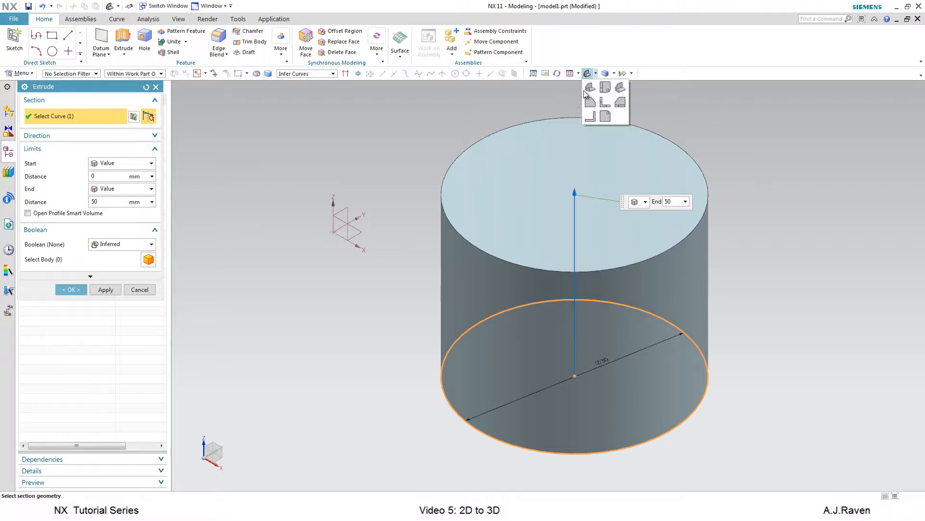
pyautogui.click(597, 75)
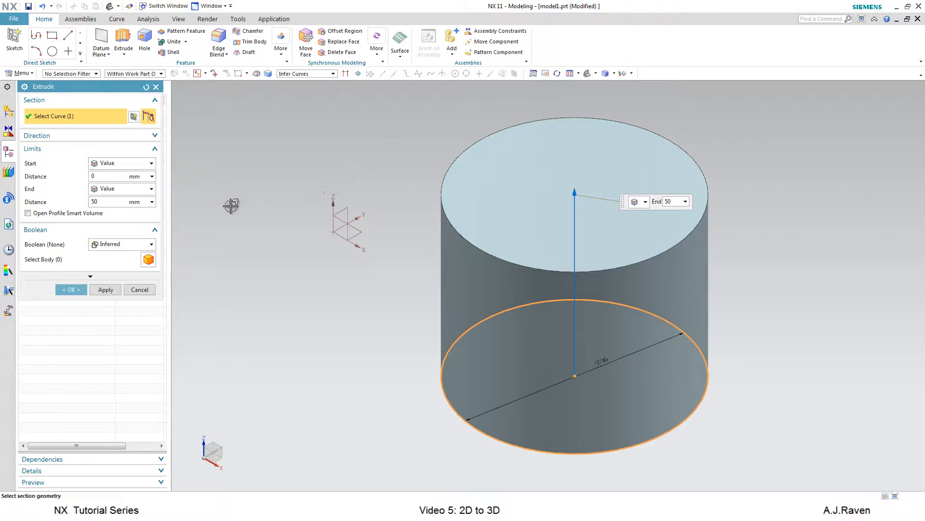
# Try start distances of 10 mm and -10 mm before setting the start distance back to 0 mm.
pyautogui.click(114, 173)
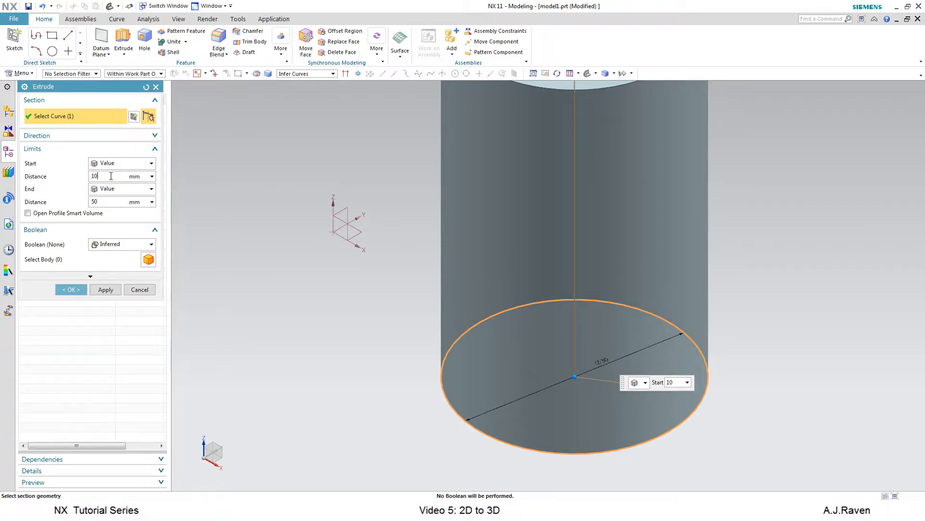
pyautogui.press('Return')
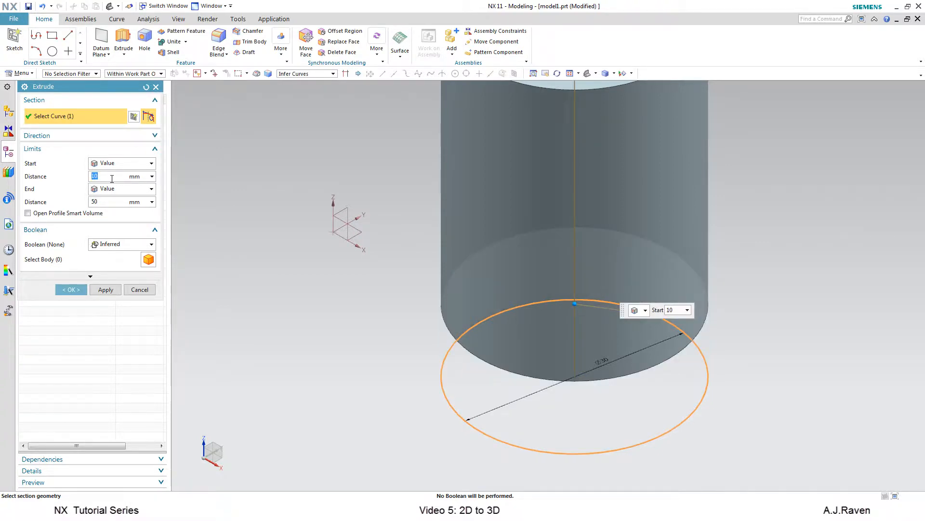
pyautogui.press('Return')
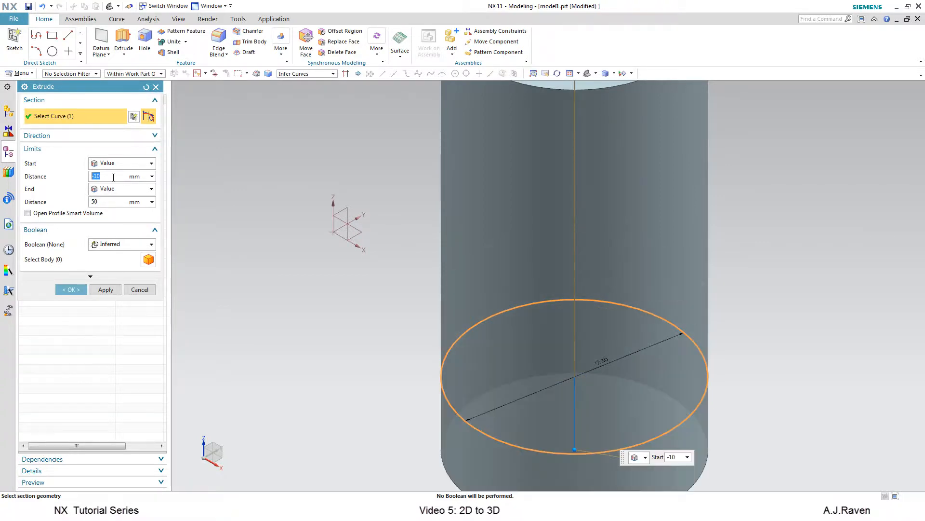
pyautogui.write('0')
pyautogui.press('Return')
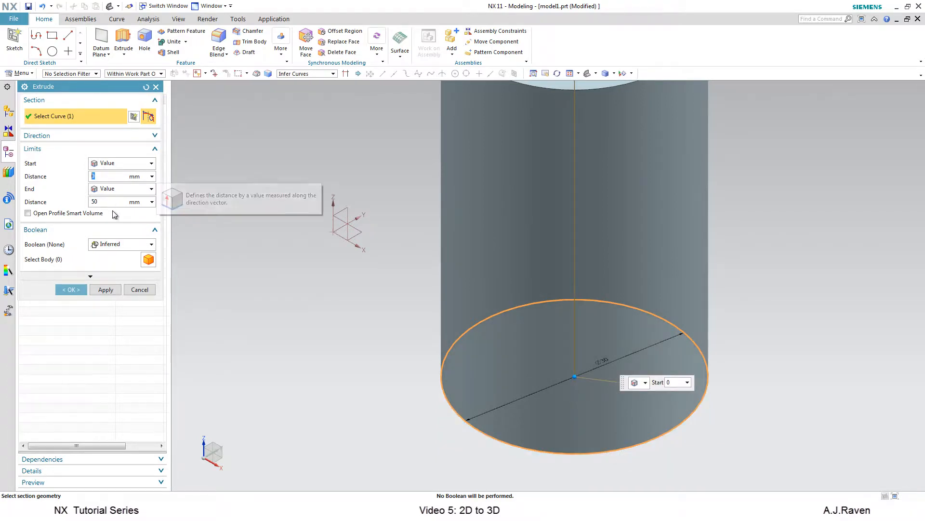
# Set the extrusion's end distance to 30 mm and expand the dialog's additional options.
pyautogui.click(112, 200)
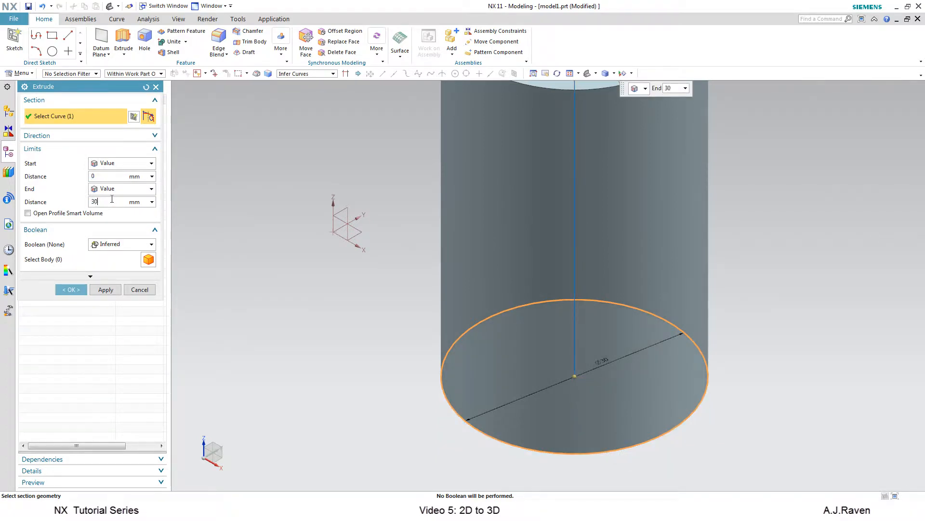
pyautogui.press('Return')
pyautogui.click(120, 245)
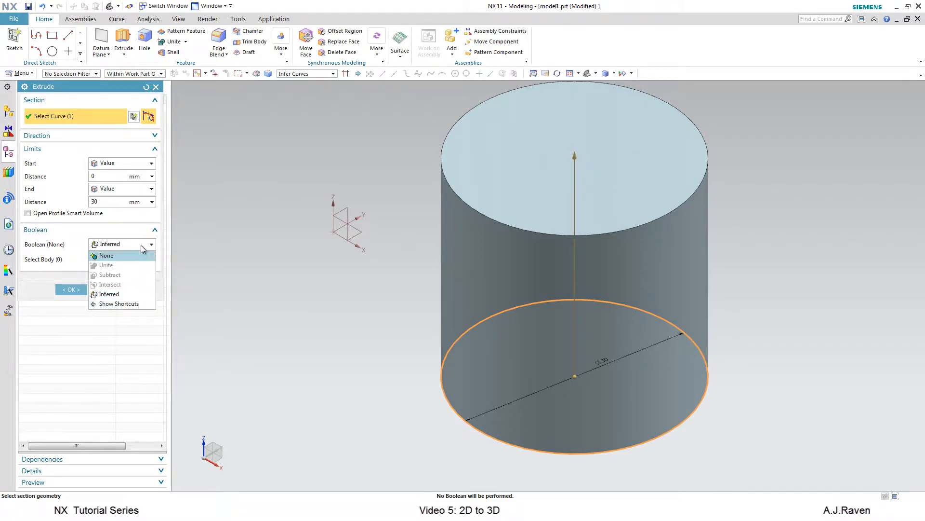
pyautogui.click(142, 245)
pyautogui.click(92, 275)
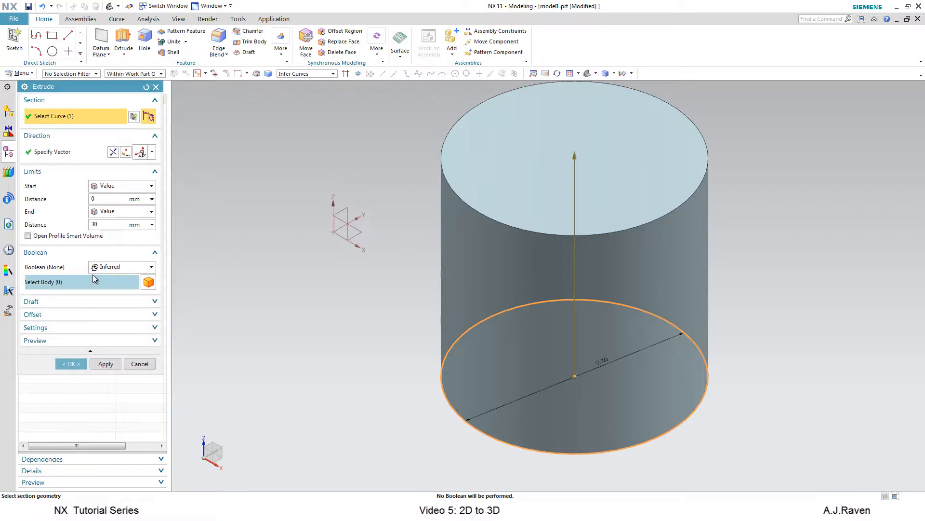
# Open the Draft options and set the draft type to From Start Limit.
pyautogui.click(98, 301)
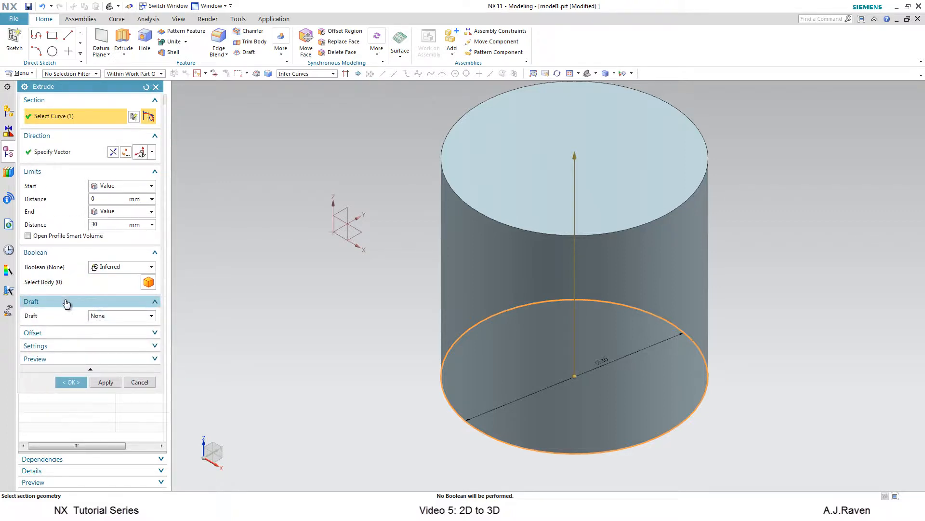
pyautogui.click(153, 316)
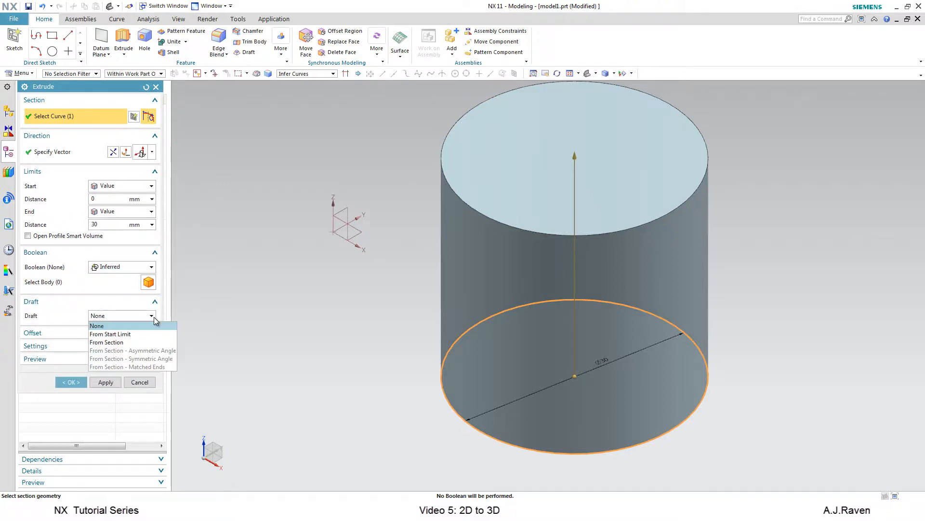
pyautogui.click(128, 336)
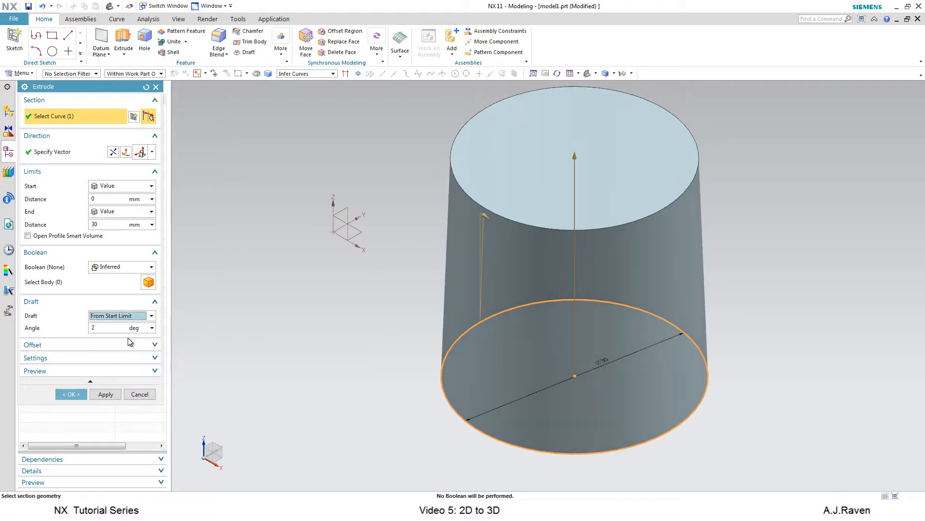
# Switch the draft to From Section and set the start distance to -10 mm.
pyautogui.click(149, 316)
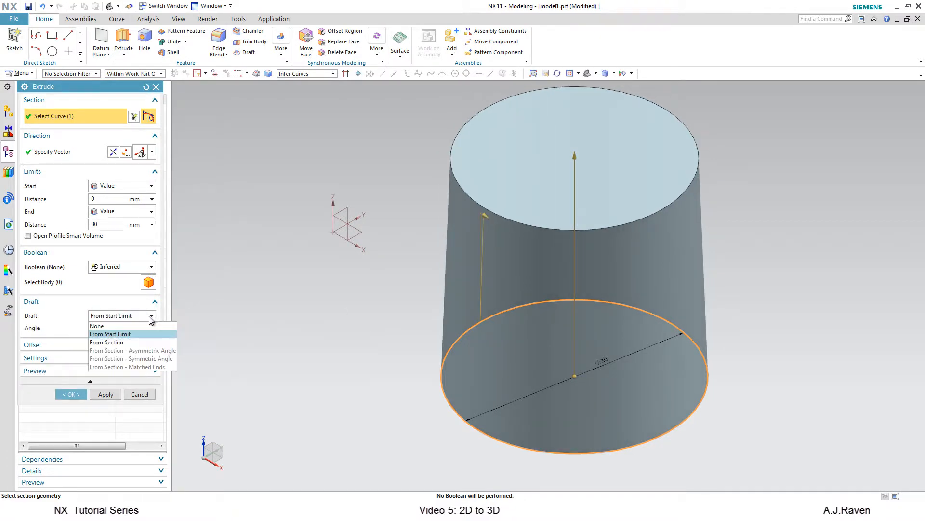
pyautogui.click(109, 343)
pyautogui.click(109, 200)
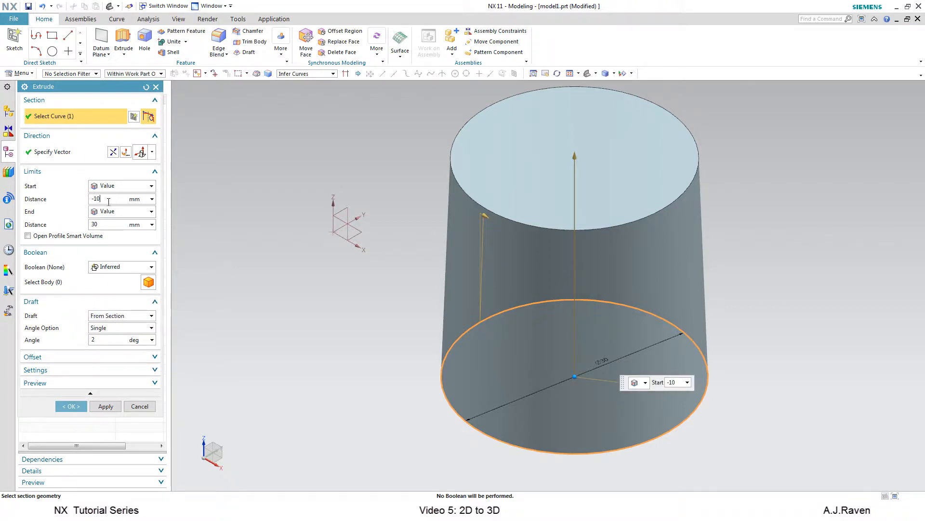
pyautogui.press('Return')
pyautogui.scroll(-2, 378, 289)
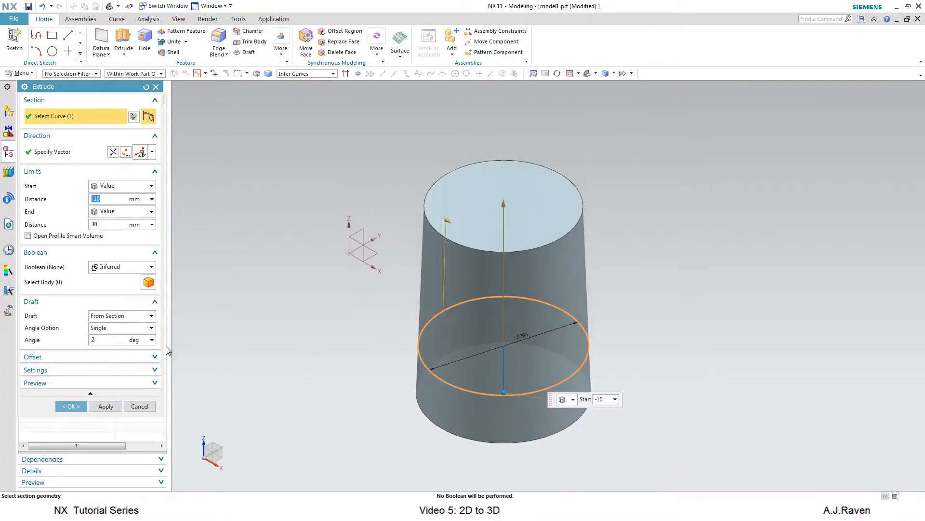
# Change the draft back to From Start Limit with an angle of 5 degrees.
pyautogui.click(136, 316)
pyautogui.click(128, 334)
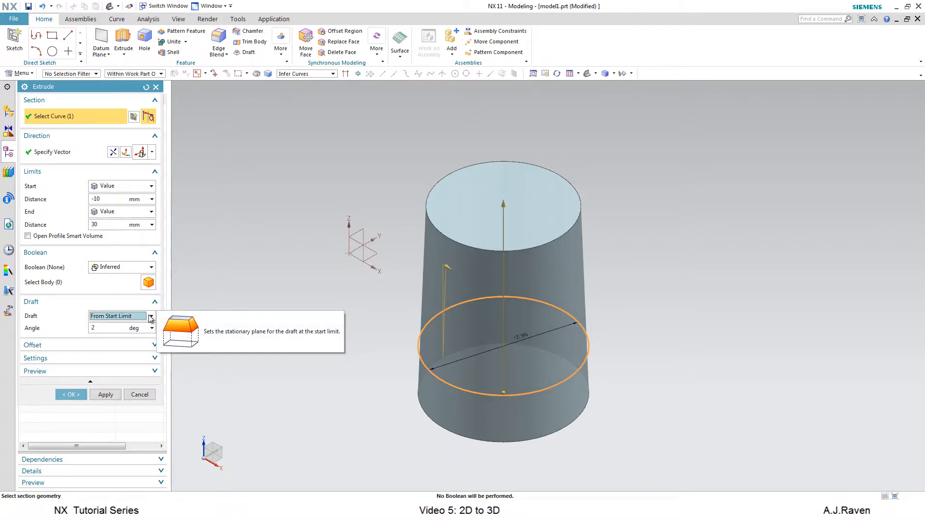
pyautogui.click(121, 328)
pyautogui.press('Return')
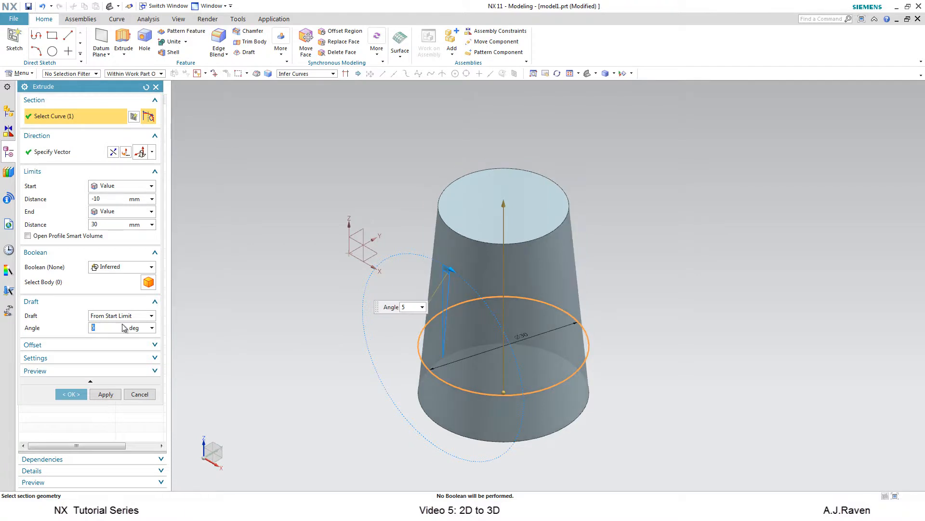
# Change the draft to From Section - Asymmetric Angle and set the back angle to 10 degrees.
pyautogui.click(153, 317)
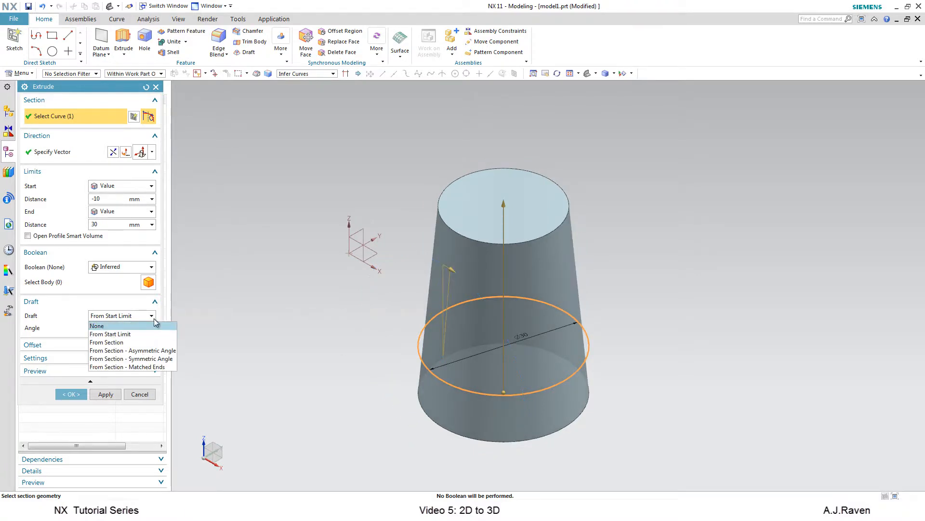
pyautogui.click(131, 342)
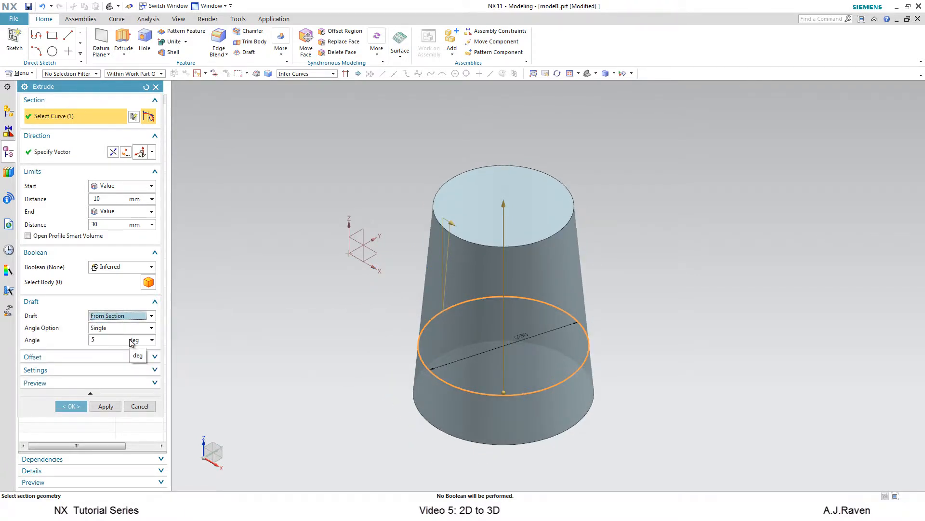
pyautogui.click(153, 316)
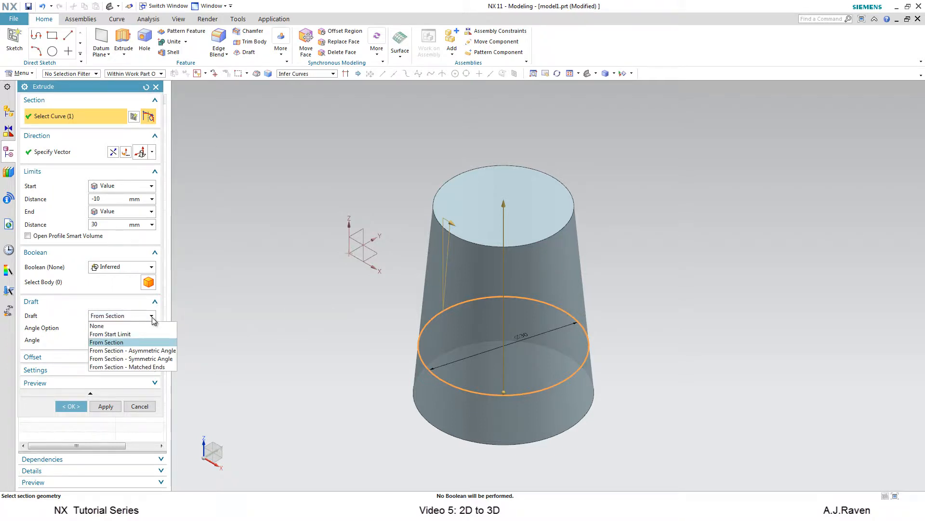
pyautogui.click(148, 353)
pyautogui.doubleClick(122, 350)
pyautogui.write('2')
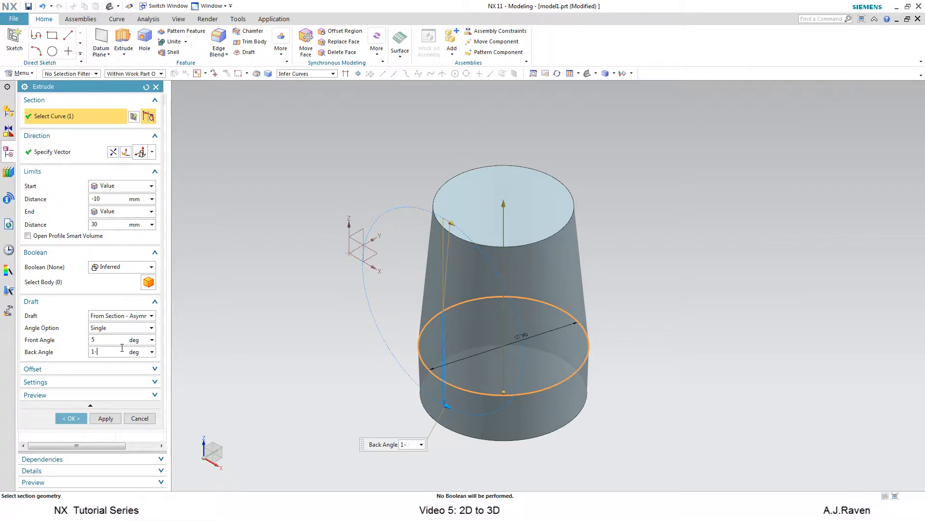
pyautogui.write('0')
pyautogui.press('Return')
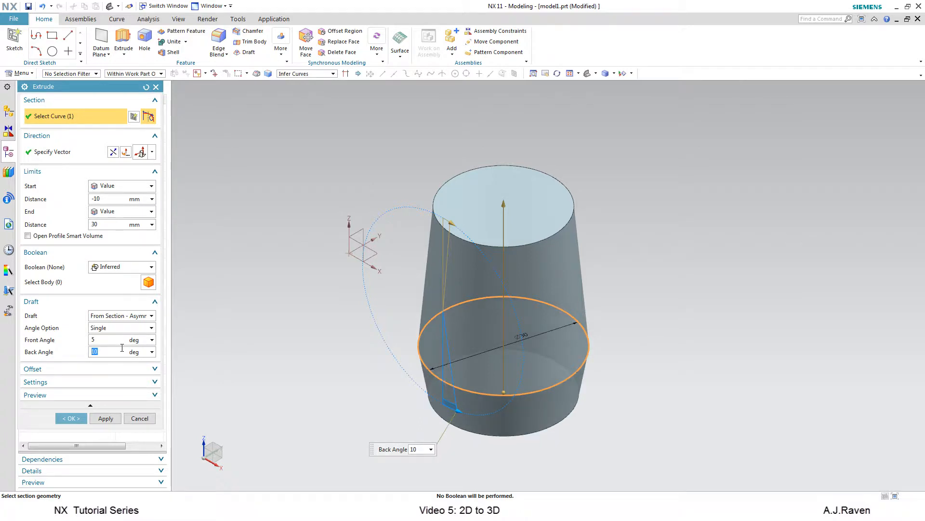
# Switch the draft to From Section - Symmetric Angle, then to From Section - Matched Ends.
pyautogui.click(133, 315)
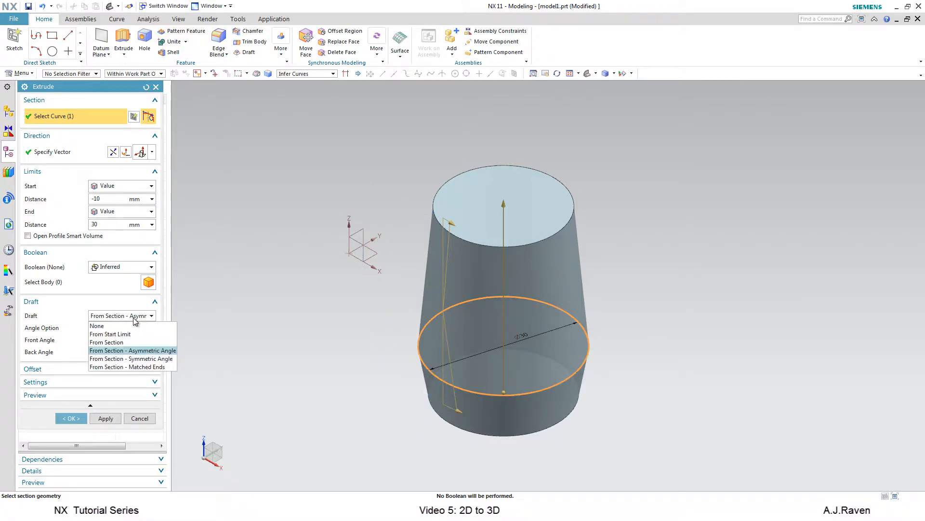
pyautogui.click(131, 359)
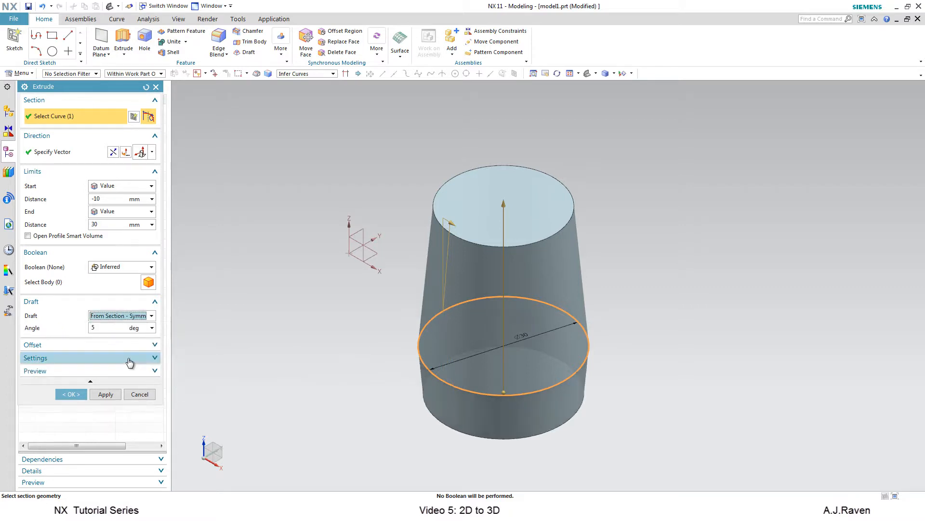
pyautogui.click(145, 316)
pyautogui.click(137, 366)
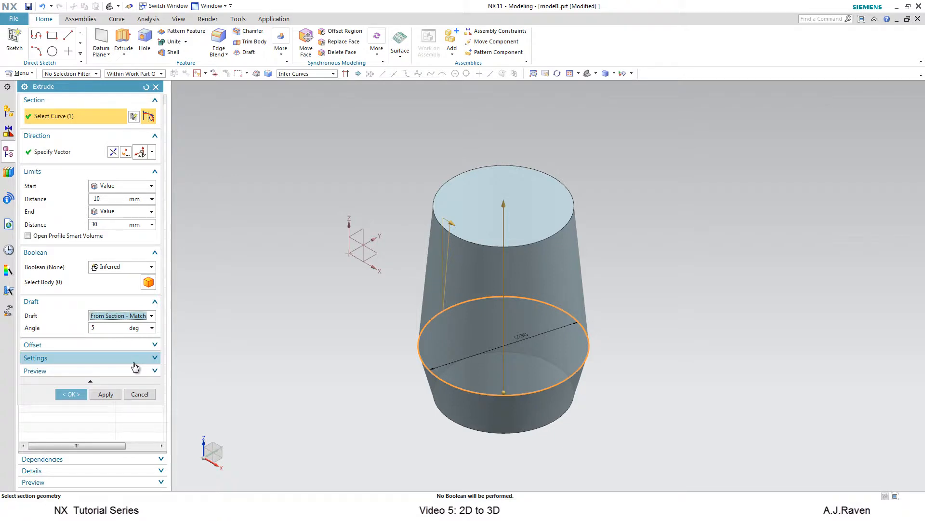
# Remove the draft by setting the draft option to None.
pyautogui.moveTo(642, 458); pyautogui.dragTo(605, 463, button='middle')
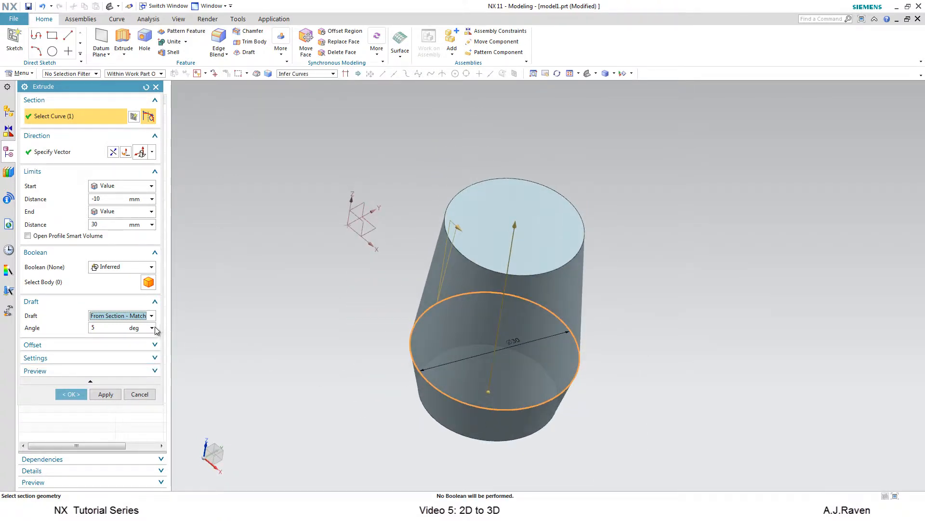
pyautogui.moveTo(320, 427); pyautogui.dragTo(337, 417, button='middle')
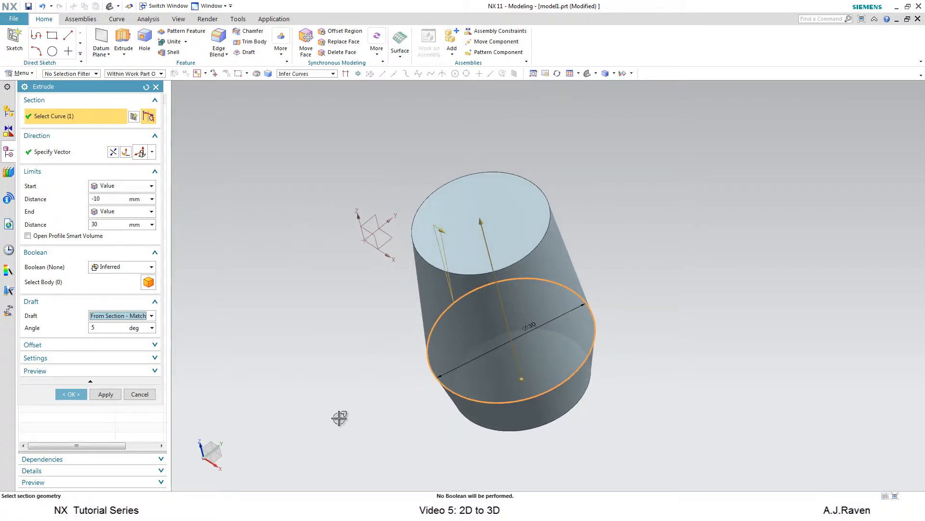
pyautogui.click(146, 318)
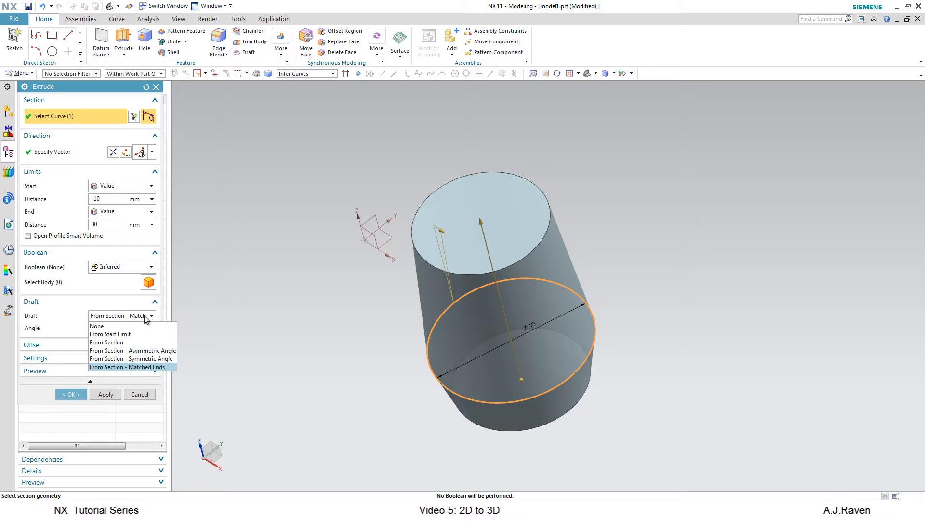
pyautogui.click(136, 325)
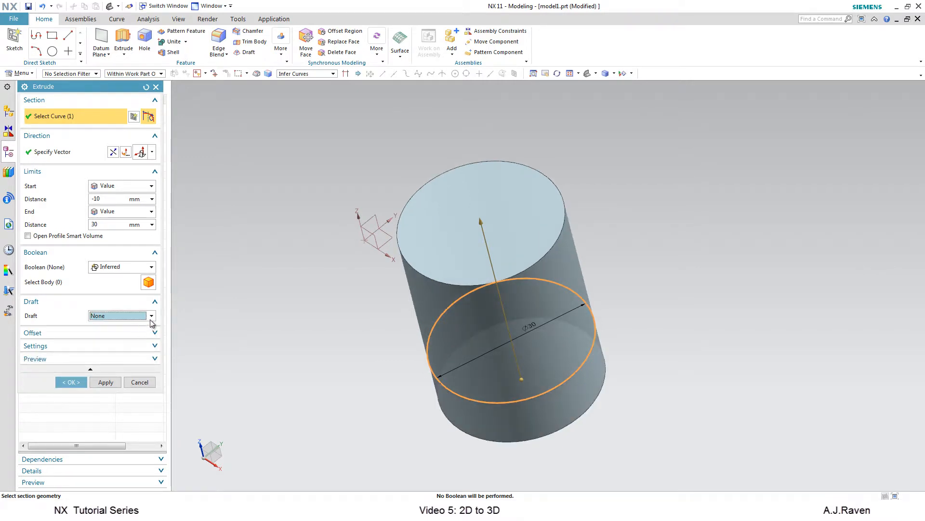
# Expand the Offset options and set the offset to Single-Sided.
pyautogui.click(155, 334)
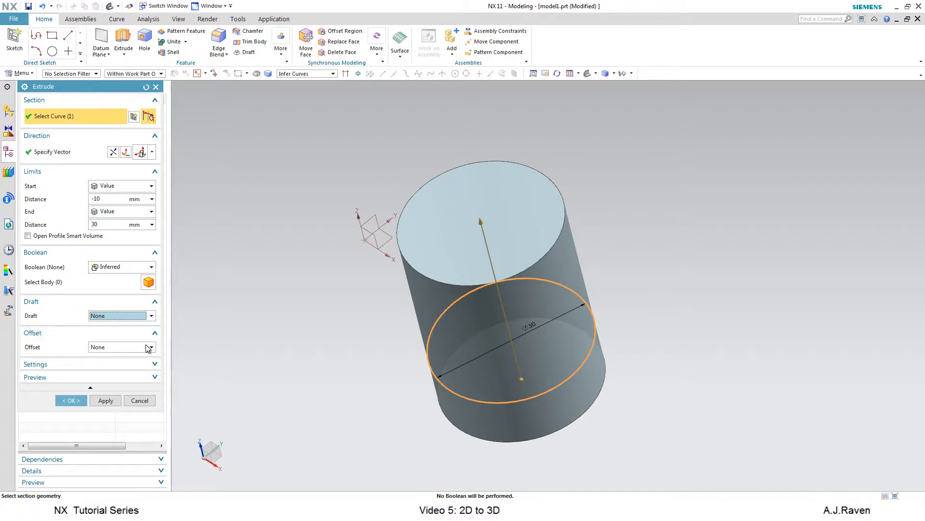
pyautogui.click(148, 348)
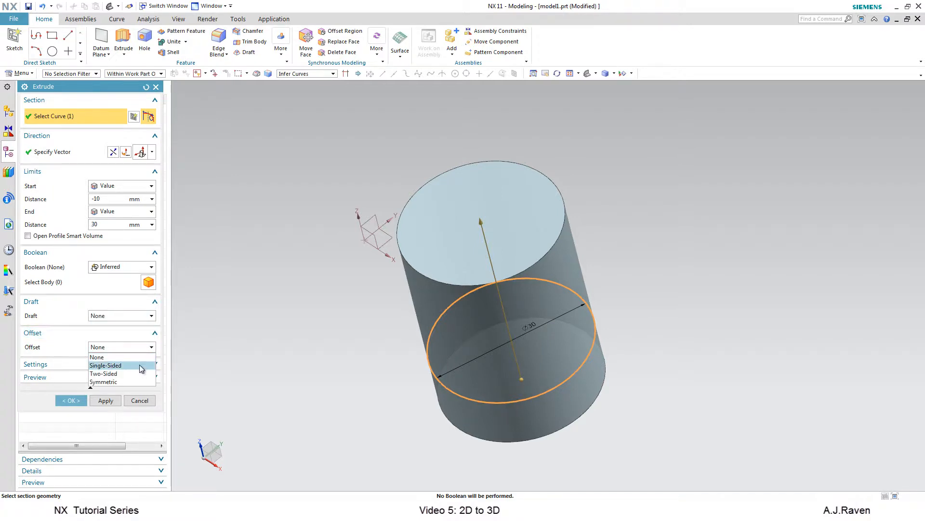
pyautogui.click(140, 365)
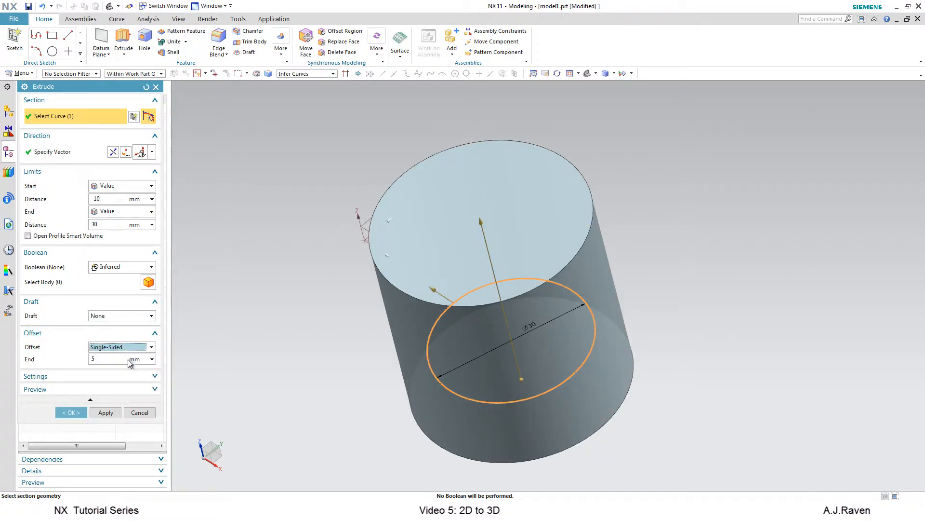
# Switch the offset to Two-Sided with a start offset of 20 mm.
pyautogui.click(127, 347)
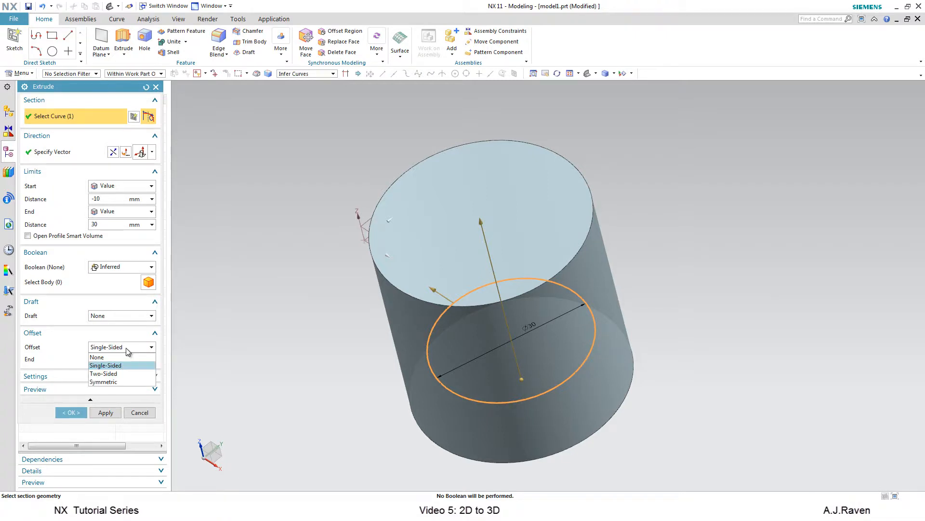
pyautogui.click(116, 373)
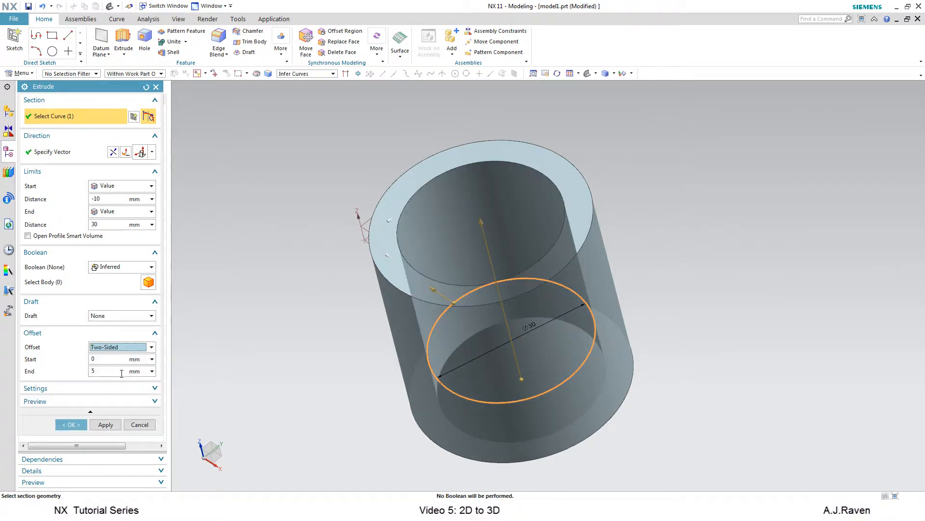
pyautogui.click(105, 357)
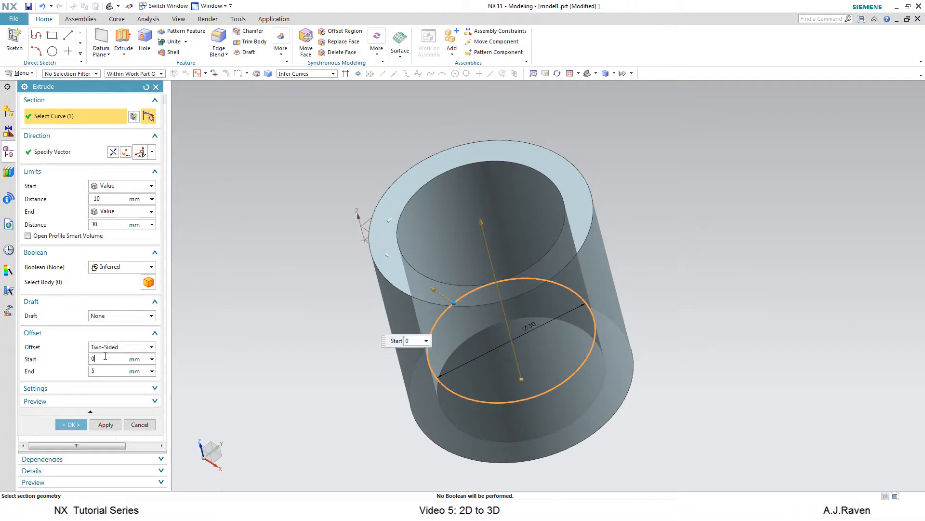
pyautogui.press('Return')
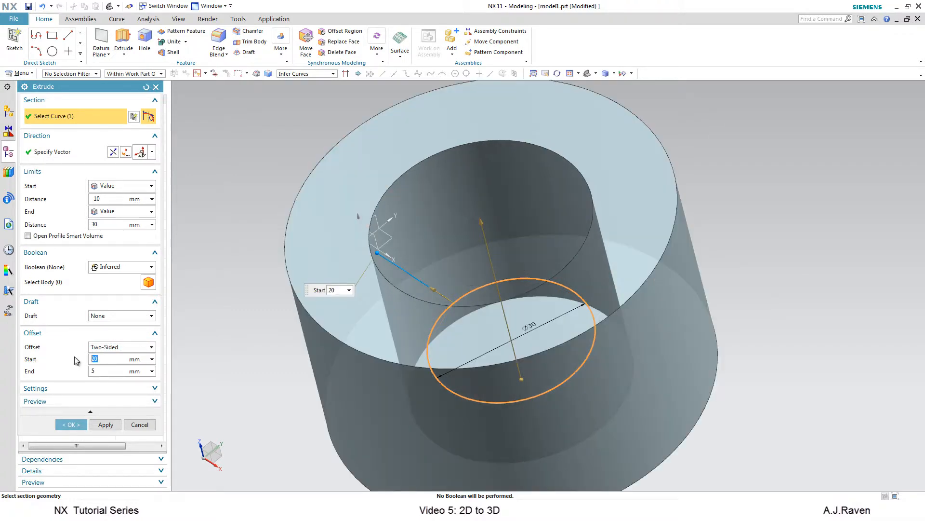
# Change the offset type to Symmetric.
pyautogui.click(127, 347)
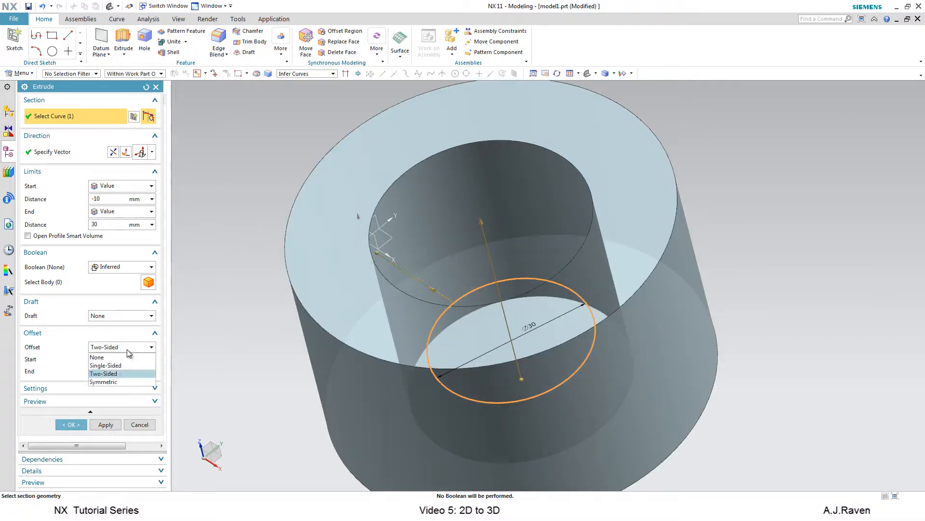
pyautogui.click(116, 382)
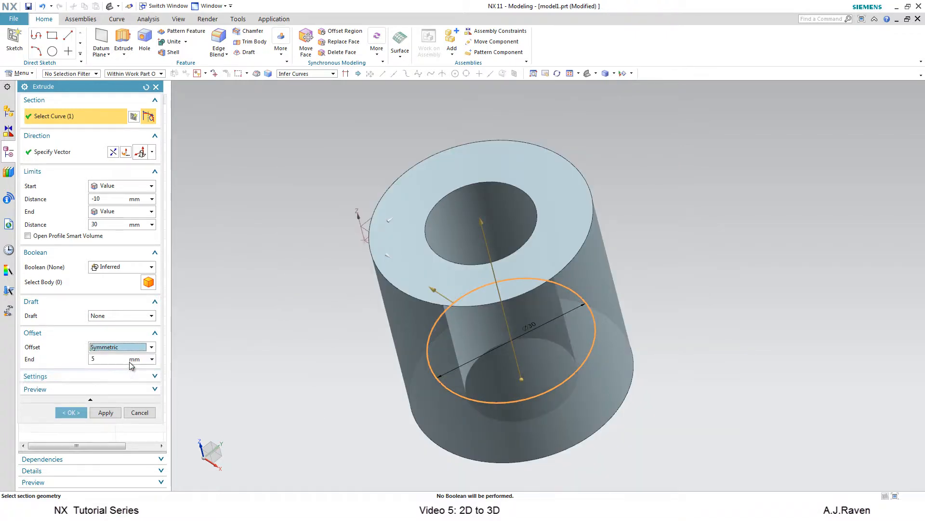
pyautogui.moveTo(517, 328); pyautogui.dragTo(469, 341, button='middle')
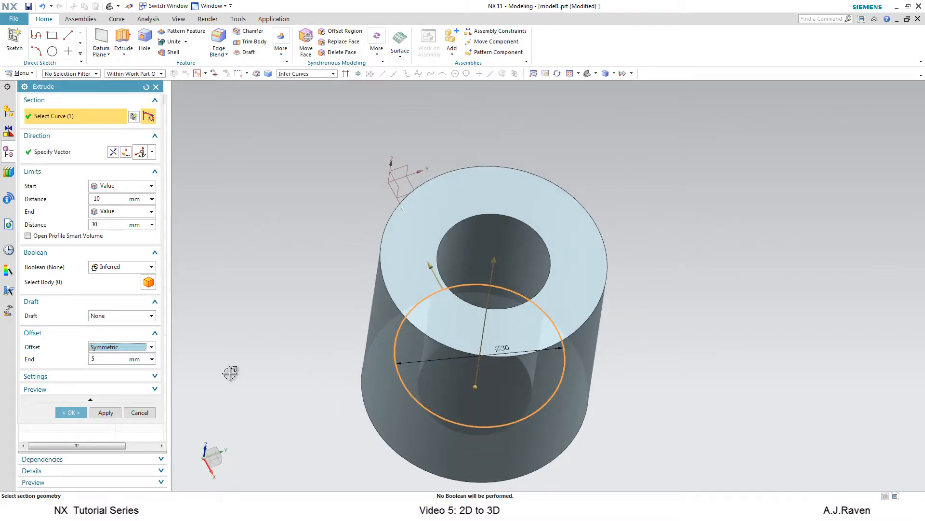
# Expand the Settings options and set the body type to Sheet.
pyautogui.click(157, 382)
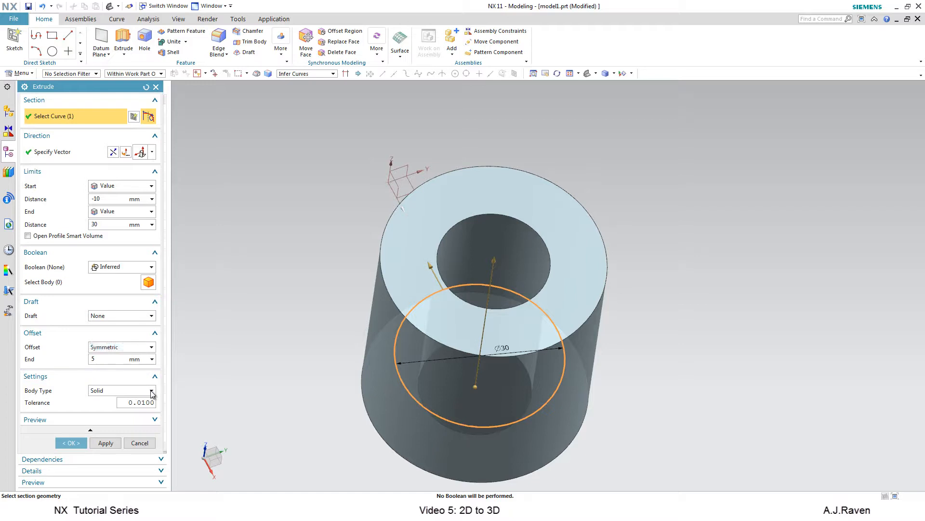
pyautogui.click(151, 390)
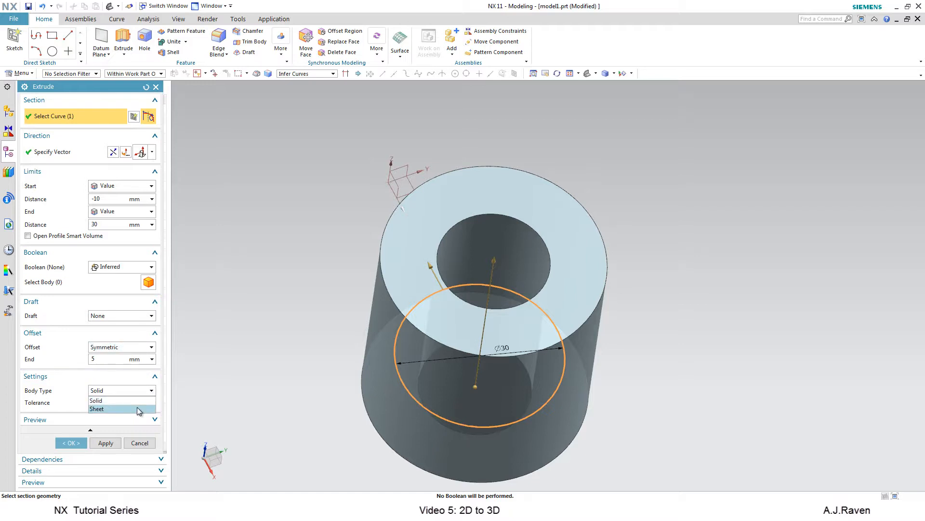
pyautogui.click(137, 407)
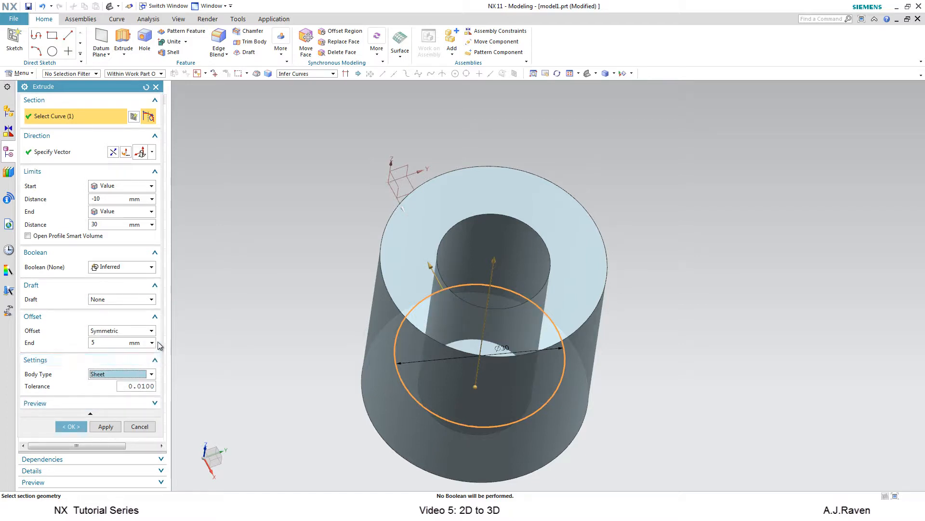
# Try a Single-Sided offset on the sheet, then set the offset back to None.
pyautogui.click(150, 331)
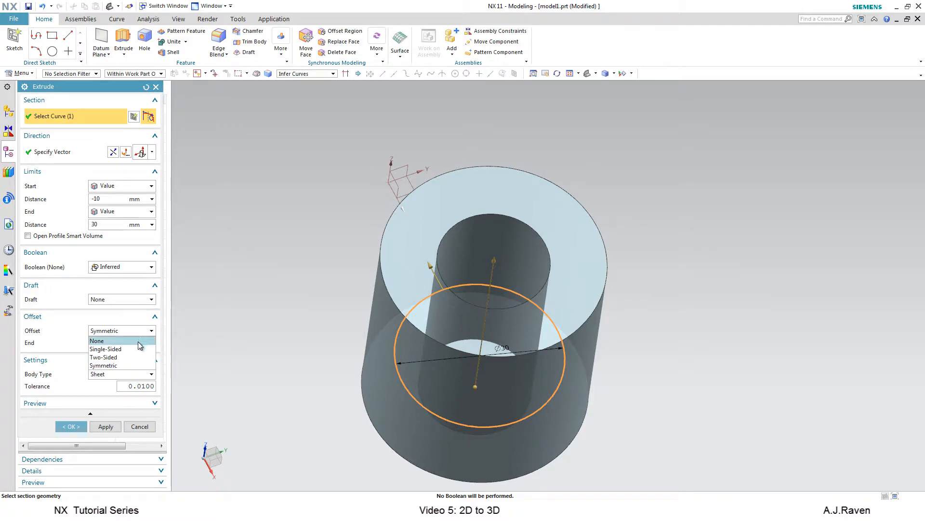
pyautogui.click(138, 347)
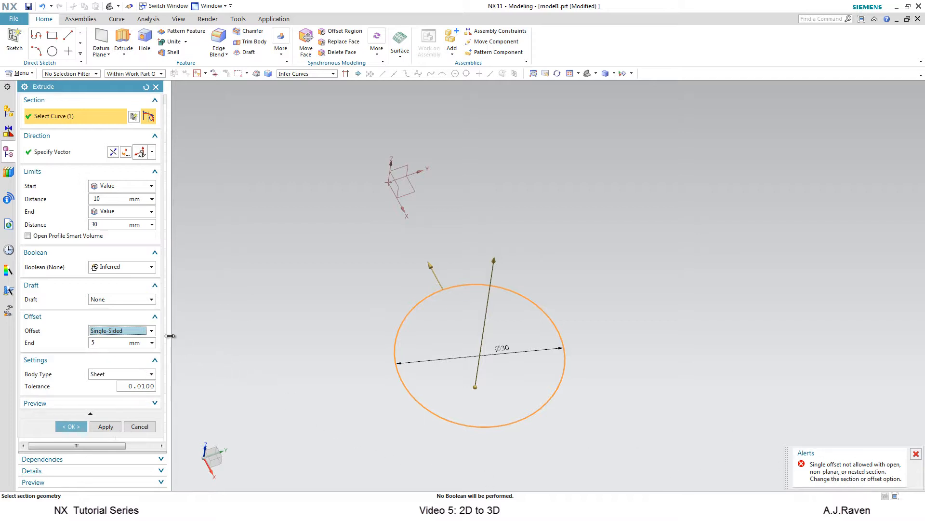
pyautogui.click(131, 331)
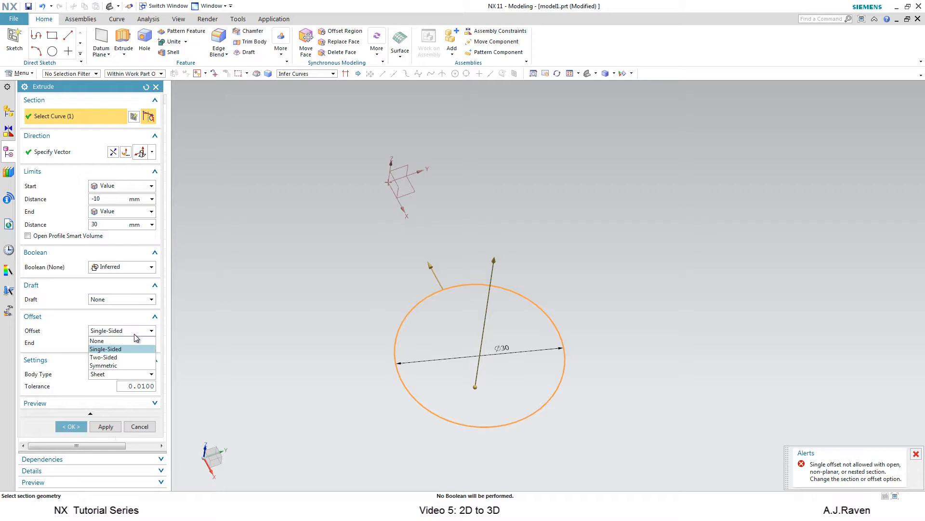
pyautogui.click(131, 339)
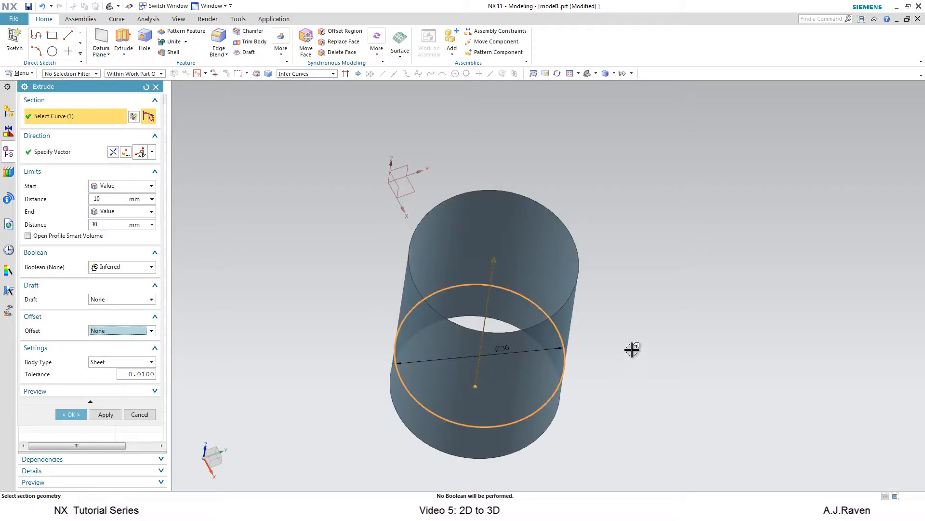
pyautogui.moveTo(633, 351); pyautogui.dragTo(625, 376, button='middle')
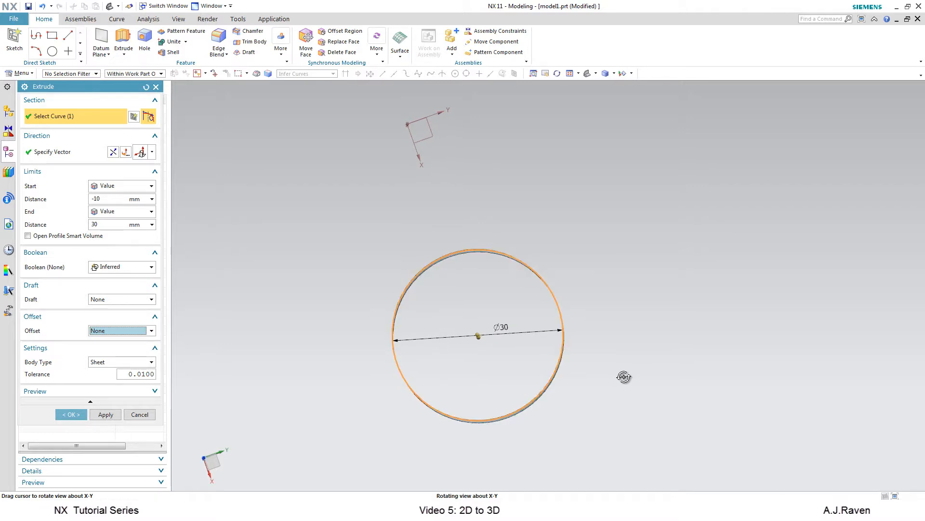
pyautogui.moveTo(625, 376); pyautogui.dragTo(625, 375, button='middle')
pyautogui.moveTo(624, 376); pyautogui.dragTo(614, 368, button='middle')
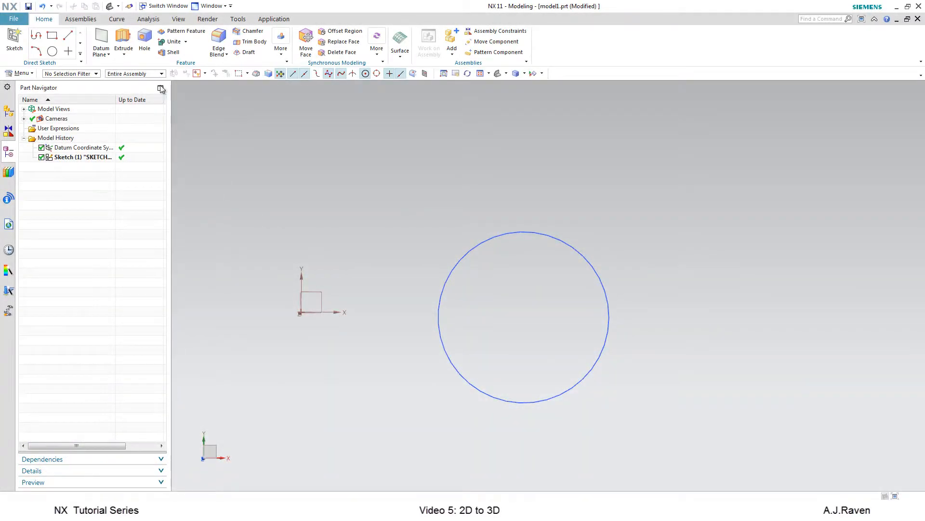
# Start the Revolve command and select the 30 mm circle as the section curve.
pyautogui.click(124, 55)
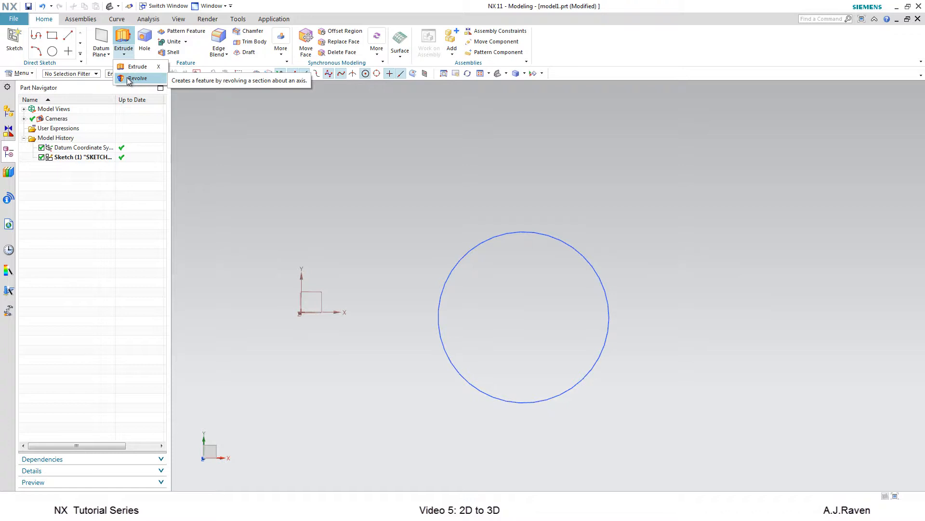
pyautogui.click(129, 79)
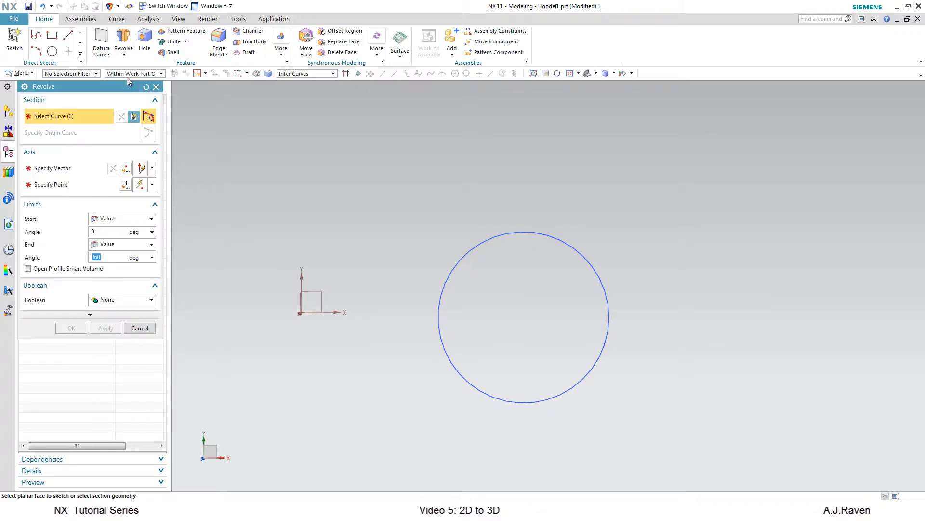
pyautogui.click(571, 239)
pyautogui.scroll(-3, 682, 231)
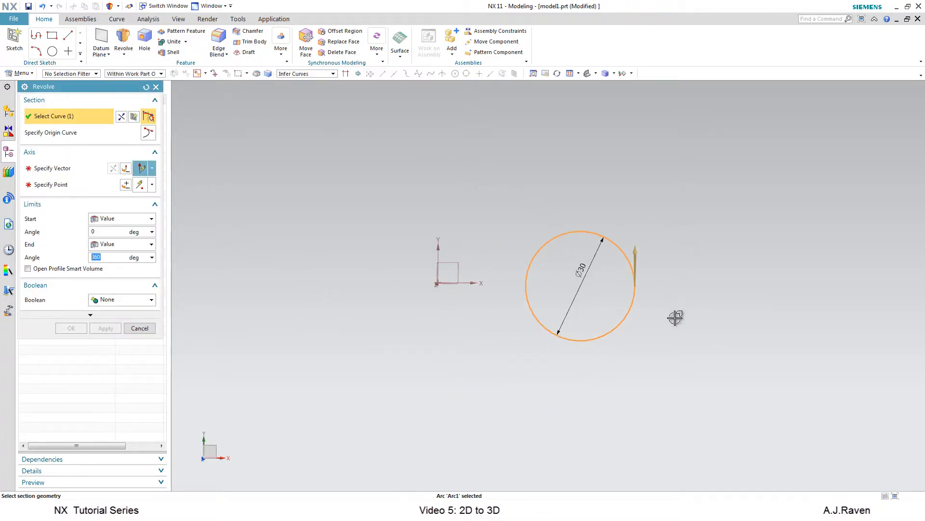
pyautogui.moveTo(676, 327); pyautogui.dragTo(672, 342, button='middle')
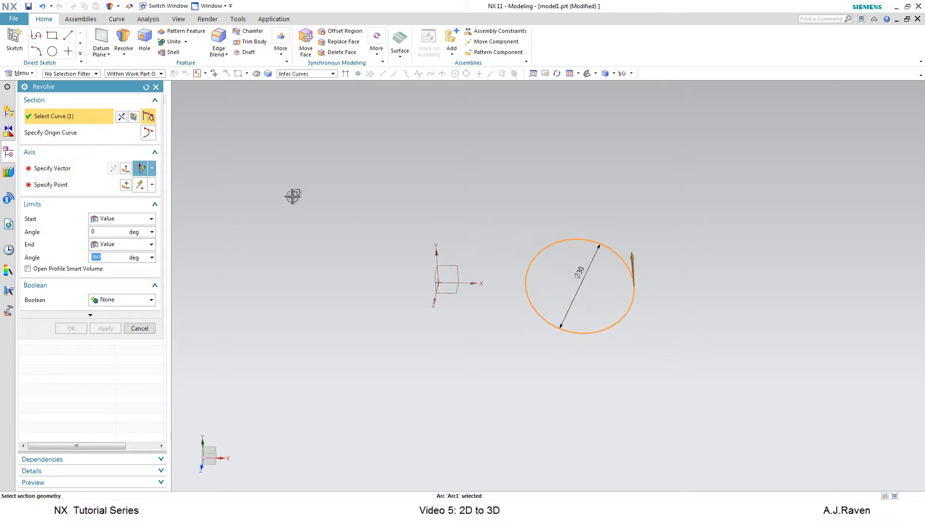
# Set the revolve axis to the Y direction through the datum coordinate origin.
pyautogui.click(85, 166)
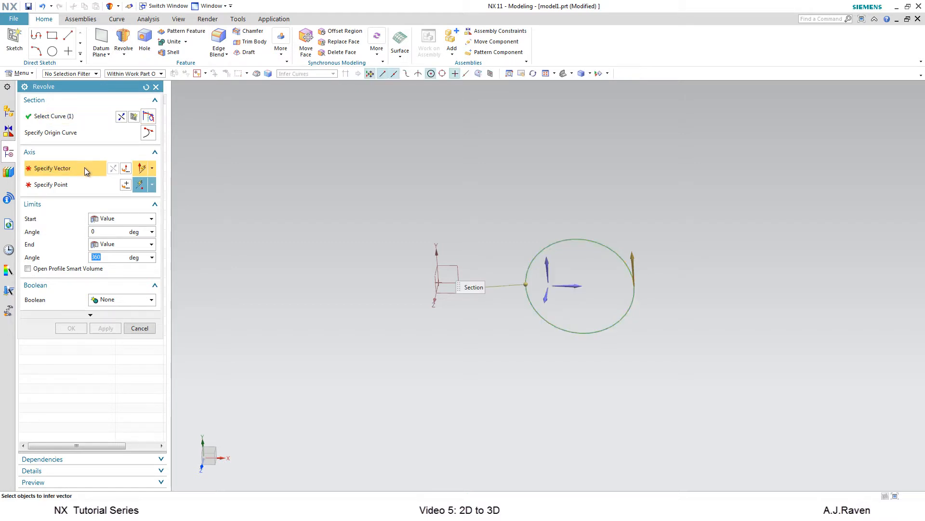
pyautogui.click(550, 265)
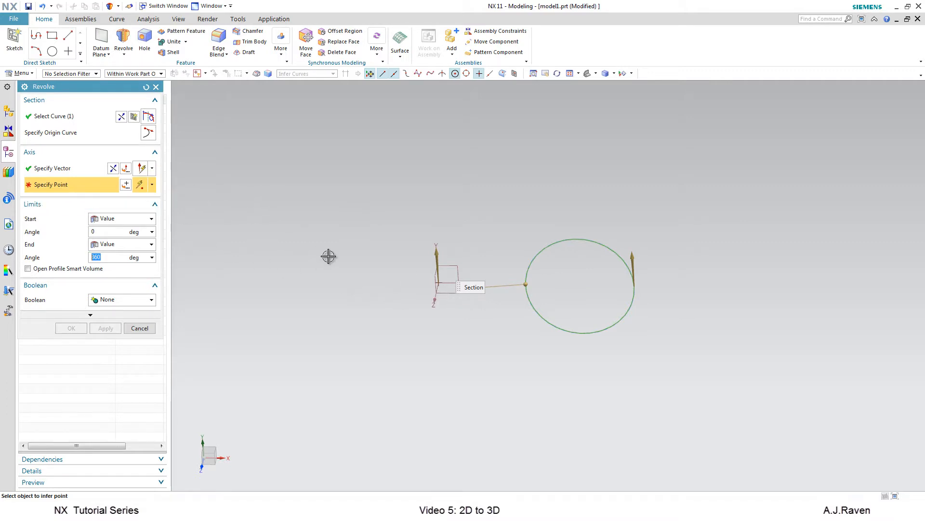
pyautogui.click(439, 282)
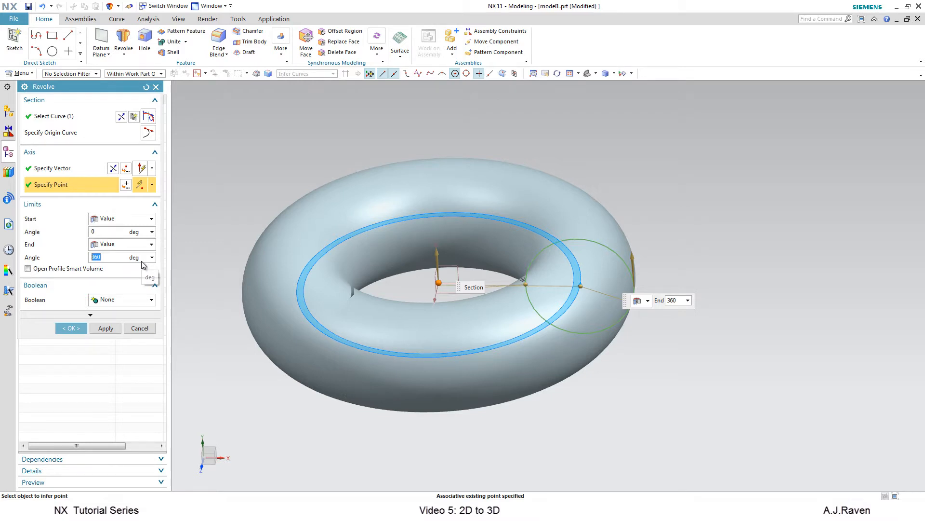
# Set the revolve end angle to 180 degrees, then drag the end handle to about 267 degrees.
pyautogui.press('Return')
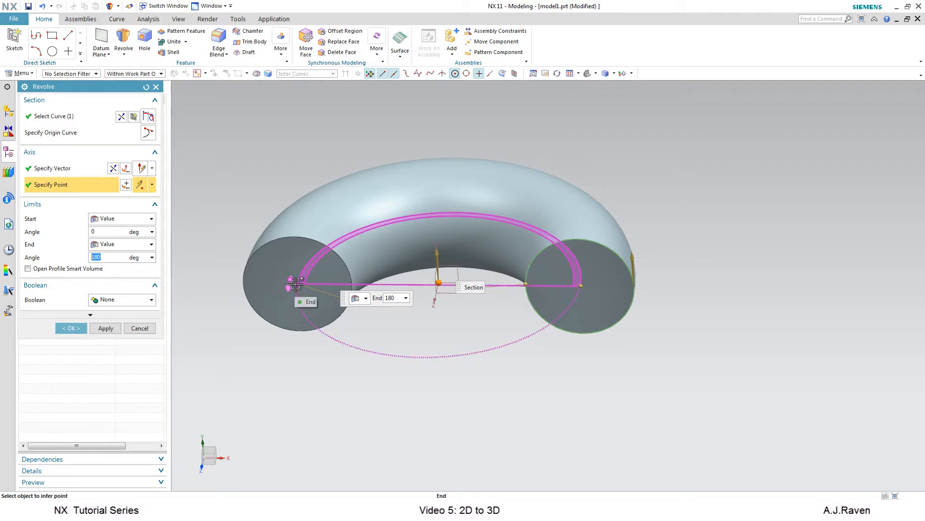
pyautogui.moveTo(295, 285); pyautogui.dragTo(404, 385)
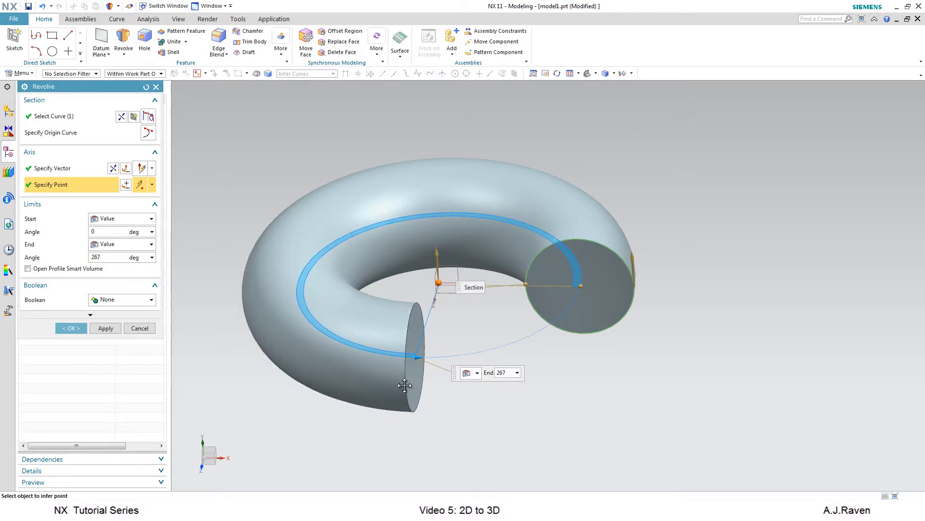
# Switch the end limit to Until Selected and pick the YZ datum plane as the limiting object.
pyautogui.click(151, 244)
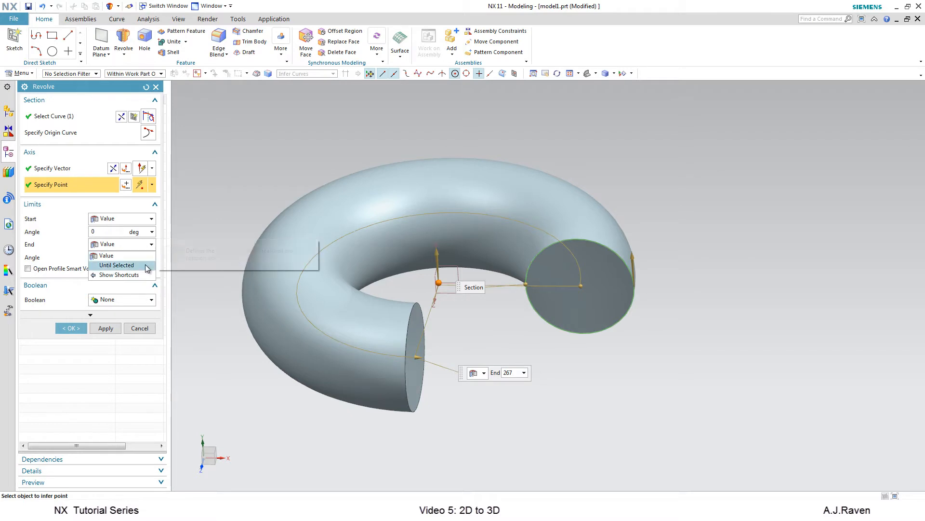
pyautogui.click(147, 268)
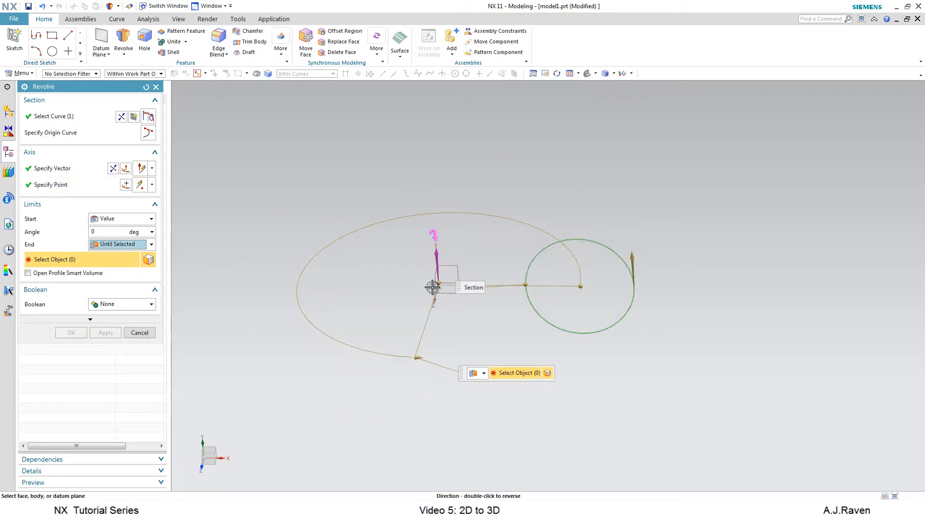
pyautogui.moveTo(511, 331); pyautogui.dragTo(474, 270, button='middle')
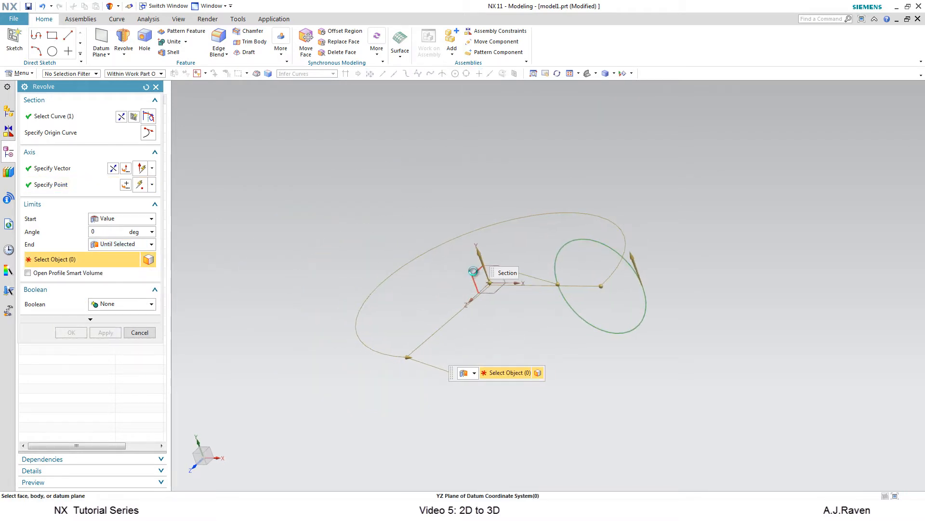
pyautogui.click(474, 272)
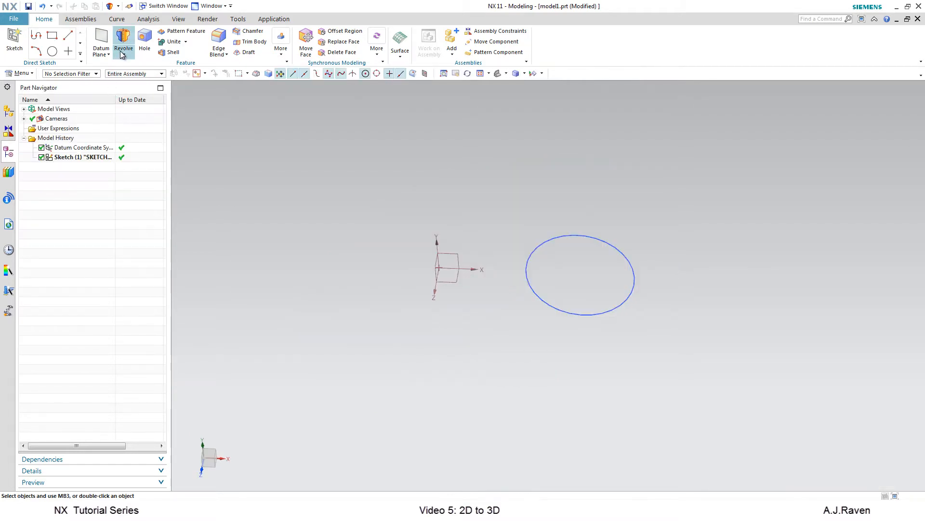
# Restart the Revolve command and select the 30 mm circle as the section.
pyautogui.click(123, 41)
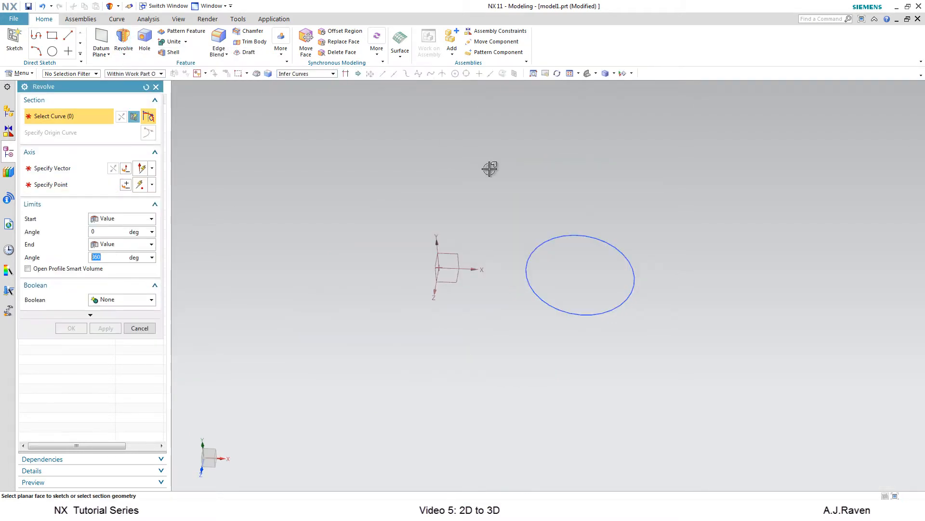
pyautogui.click(634, 260)
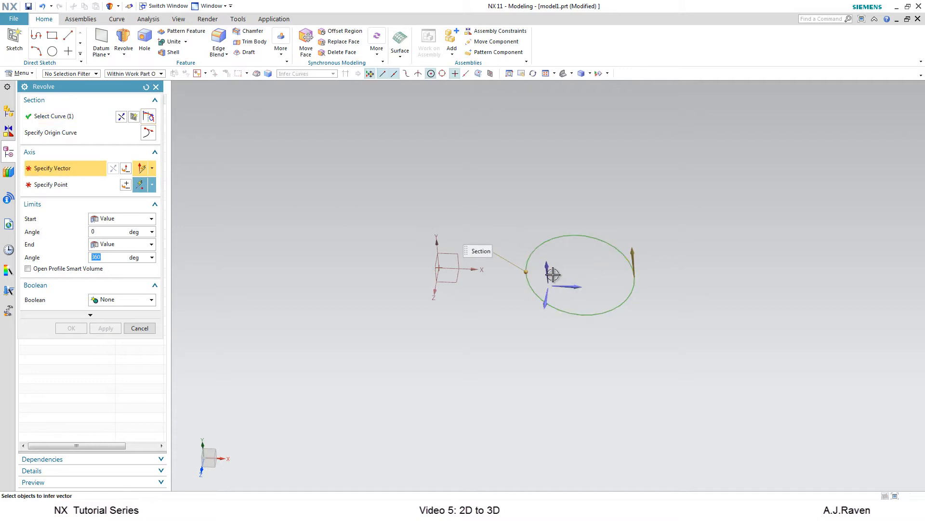
# Set the revolve axis along the Y-axis, with its point at the datum coordinate origin.
pyautogui.click(437, 248)
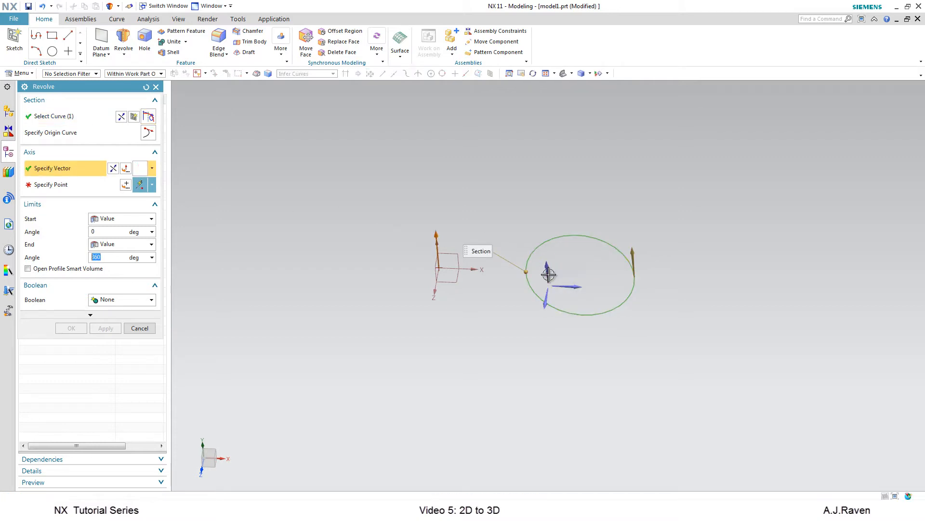
pyautogui.click(584, 277)
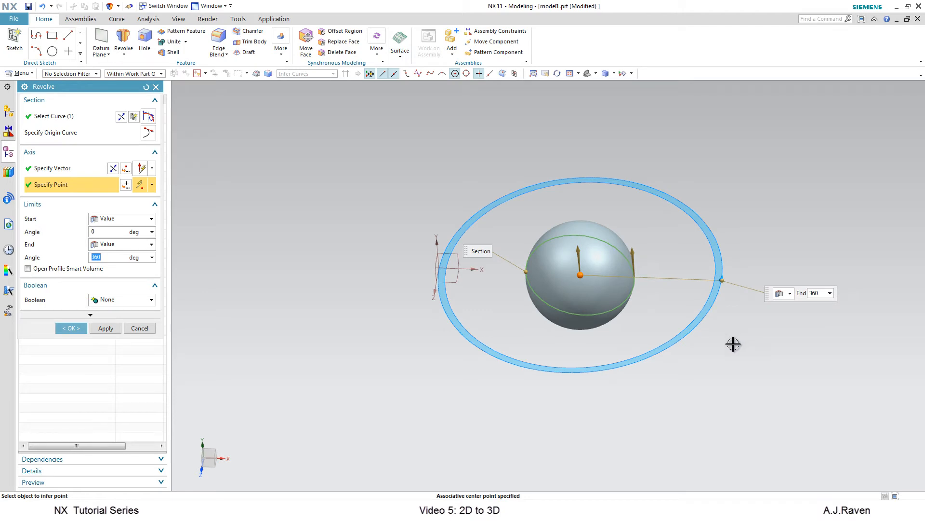
pyautogui.moveTo(732, 341); pyautogui.dragTo(721, 386, button='middle')
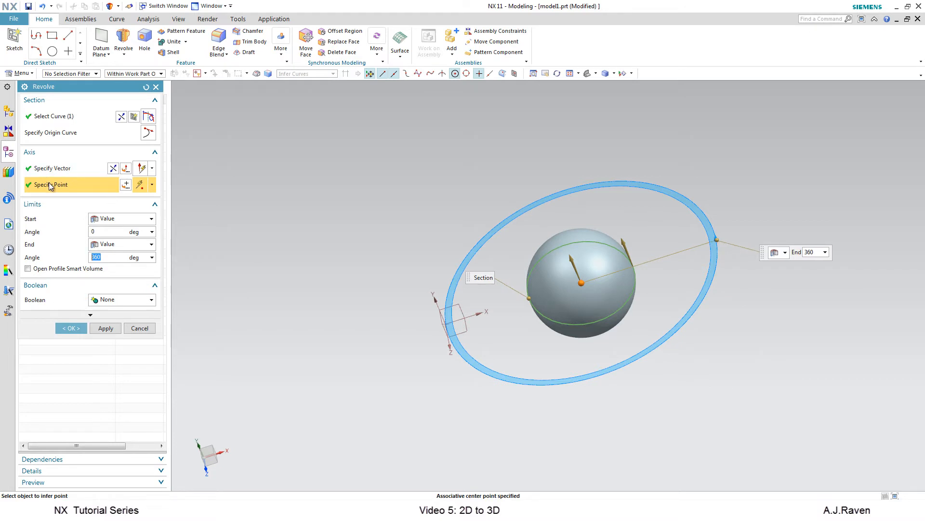
pyautogui.click(446, 322)
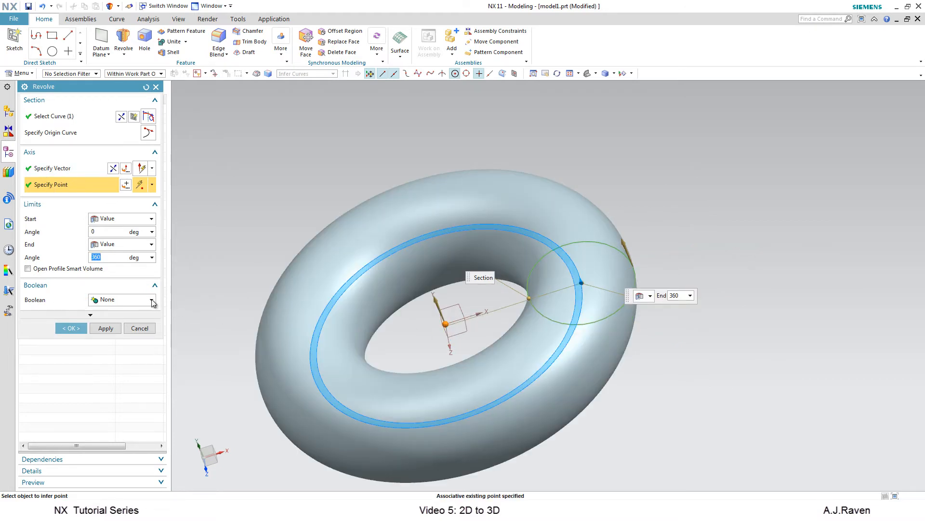
# Keep the Boolean as None and add a Two-Sided offset from 0 to 5 mm.
pyautogui.click(138, 299)
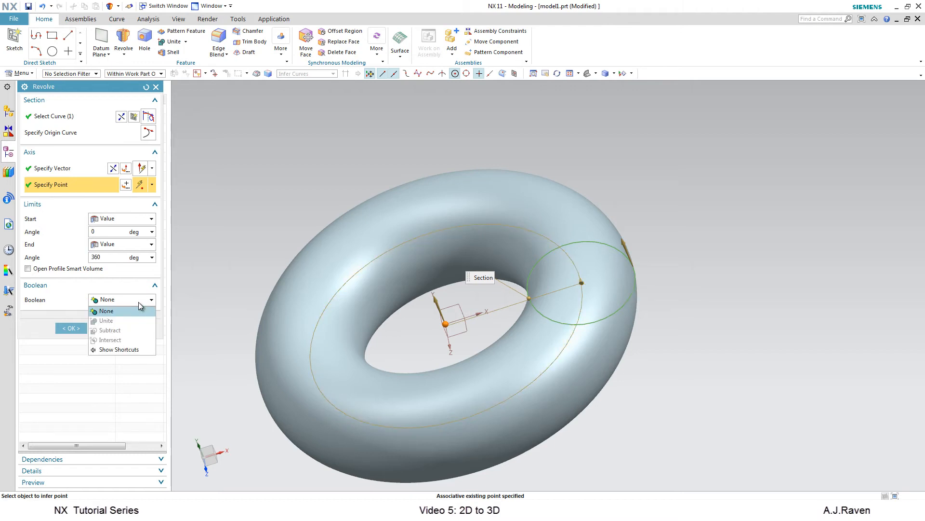
pyautogui.click(140, 308)
pyautogui.click(102, 314)
pyautogui.click(100, 319)
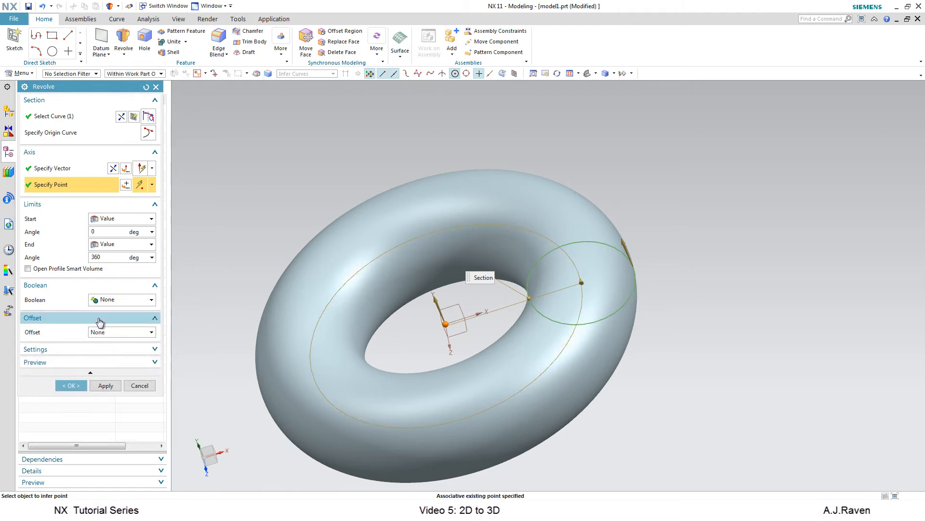
pyautogui.click(132, 334)
pyautogui.click(132, 349)
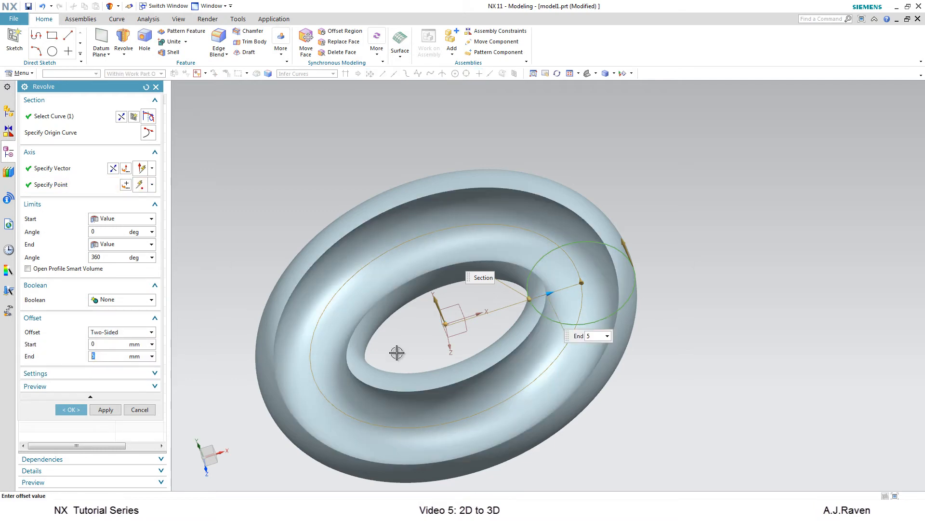
pyautogui.moveTo(491, 366); pyautogui.dragTo(482, 343, button='middle')
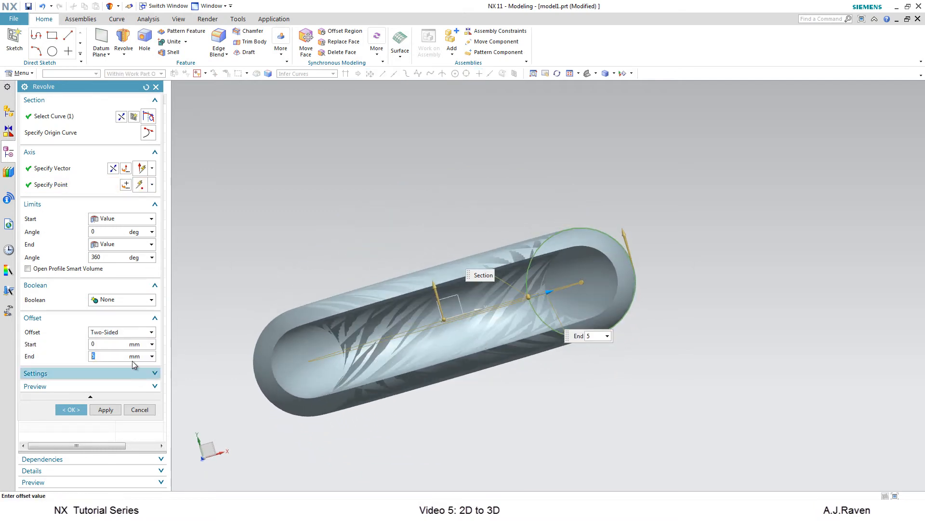
# Set the revolve end angle to 180 degrees.
pyautogui.click(119, 256)
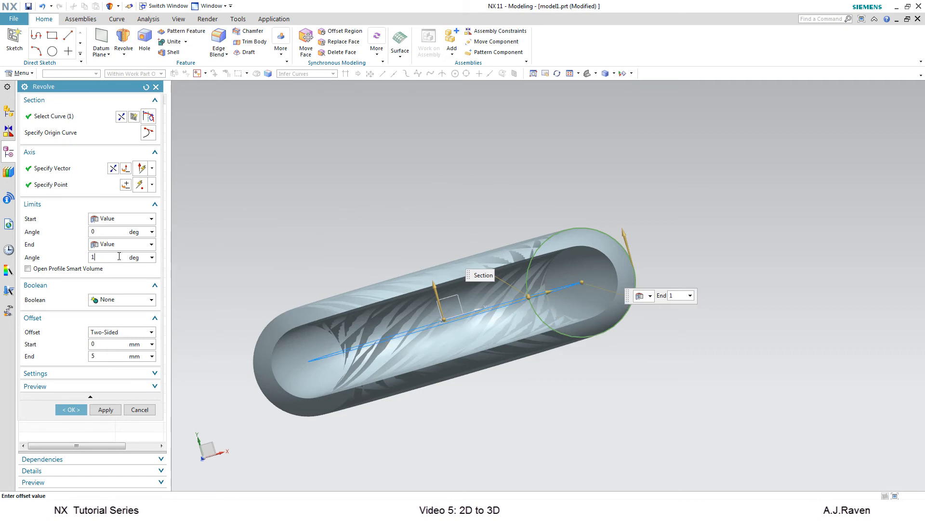
pyautogui.press('Return')
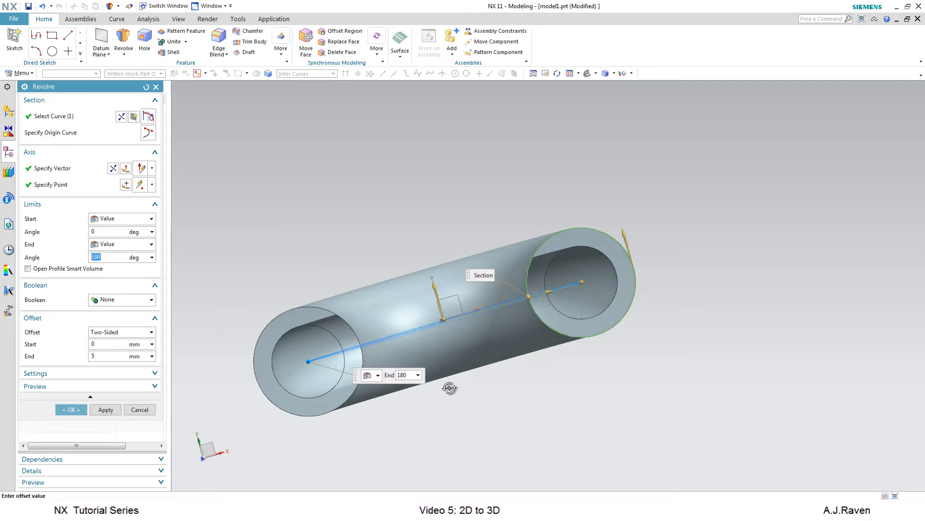
pyautogui.moveTo(449, 388); pyautogui.dragTo(363, 399, button='middle')
# Preview the revolve result, return to editing, and confirm the hollow half-ring Revolve.
pyautogui.click(105, 387)
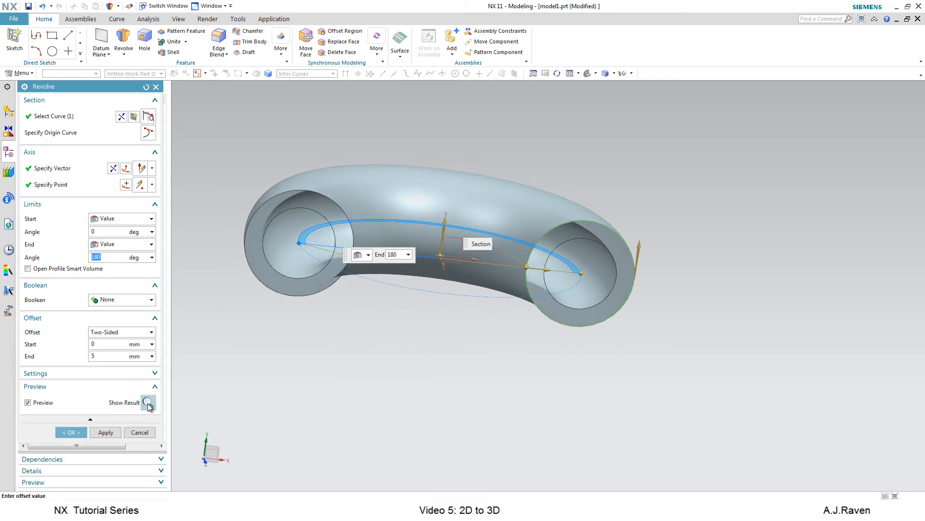
pyautogui.click(148, 403)
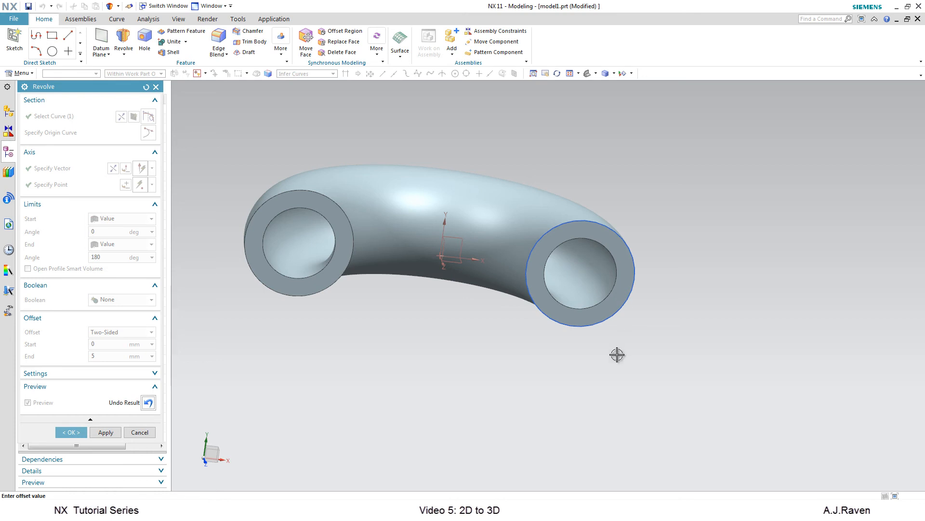
pyautogui.moveTo(615, 355)
pyautogui.mouseDown(button='middle')
pyautogui.moveTo(647, 347)
pyautogui.moveTo(621, 358)
pyautogui.mouseUp(button='middle')
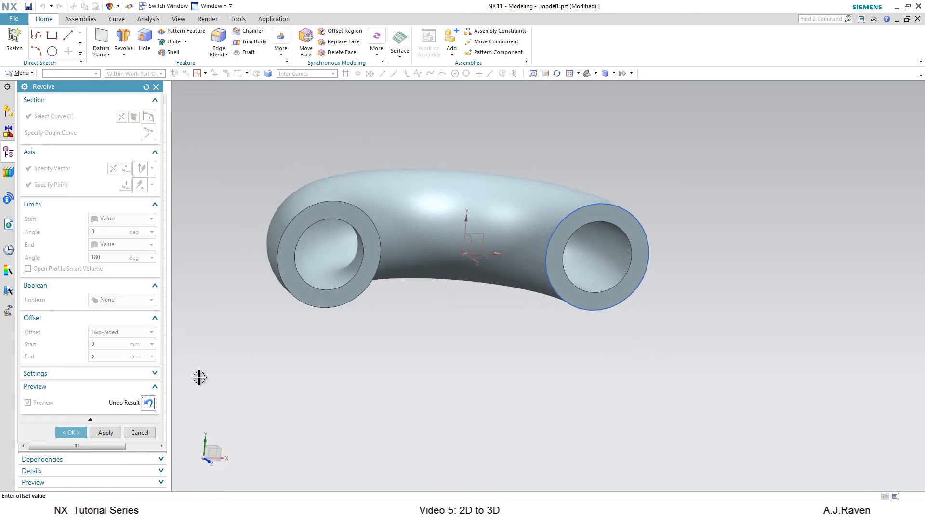
pyautogui.click(149, 403)
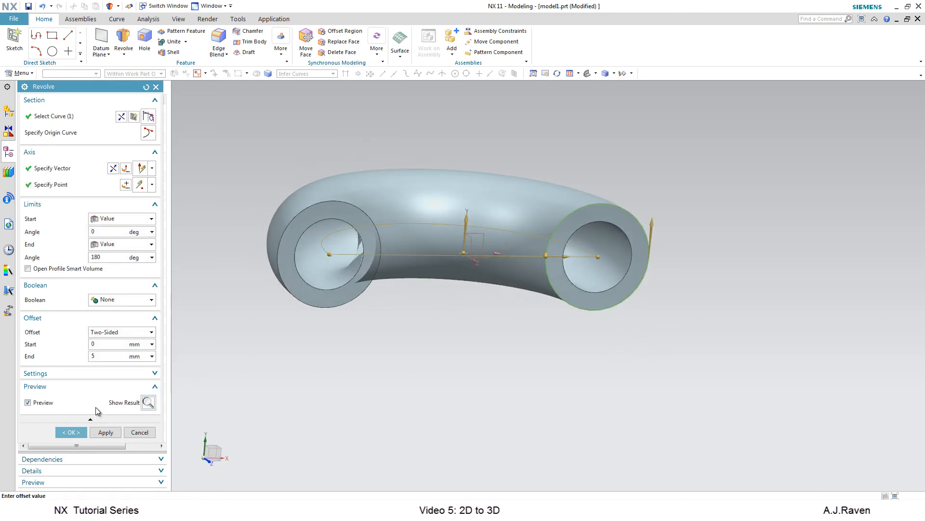
pyautogui.click(77, 433)
pyautogui.moveTo(498, 347); pyautogui.dragTo(485, 368, button='middle')
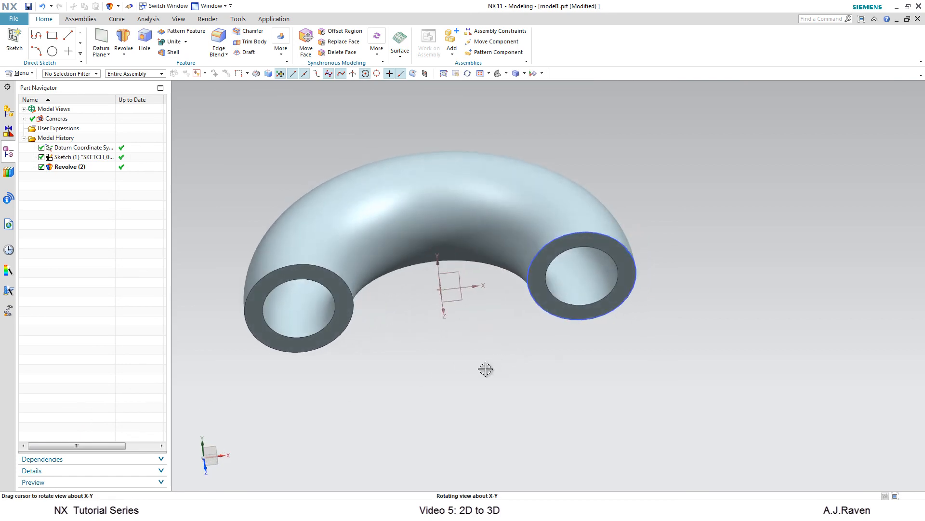